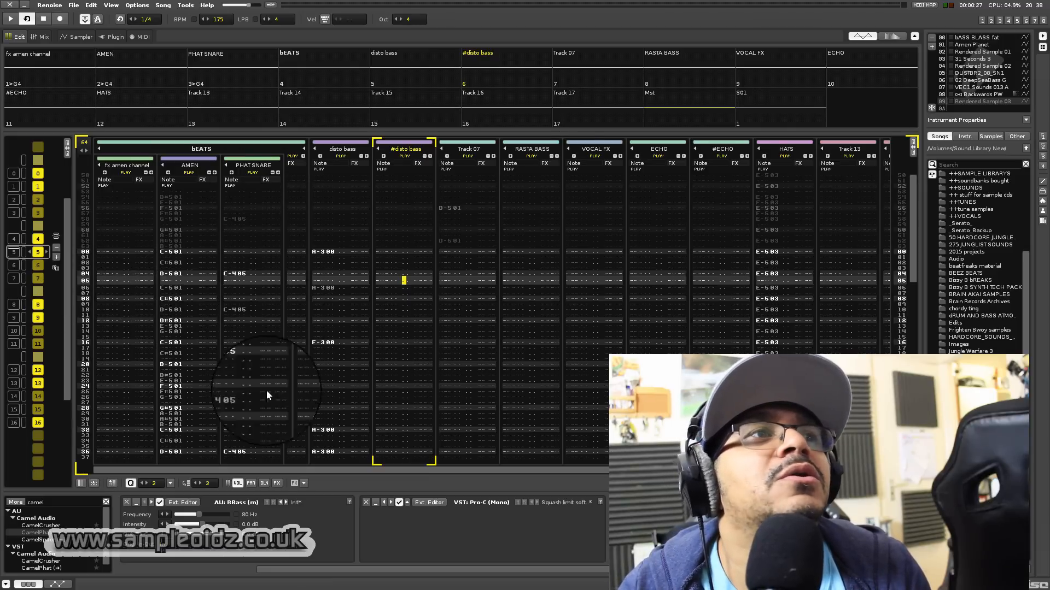
Place the cursor in the fx amen channel track and move across the tracks to disto bass
left_click(136, 279)
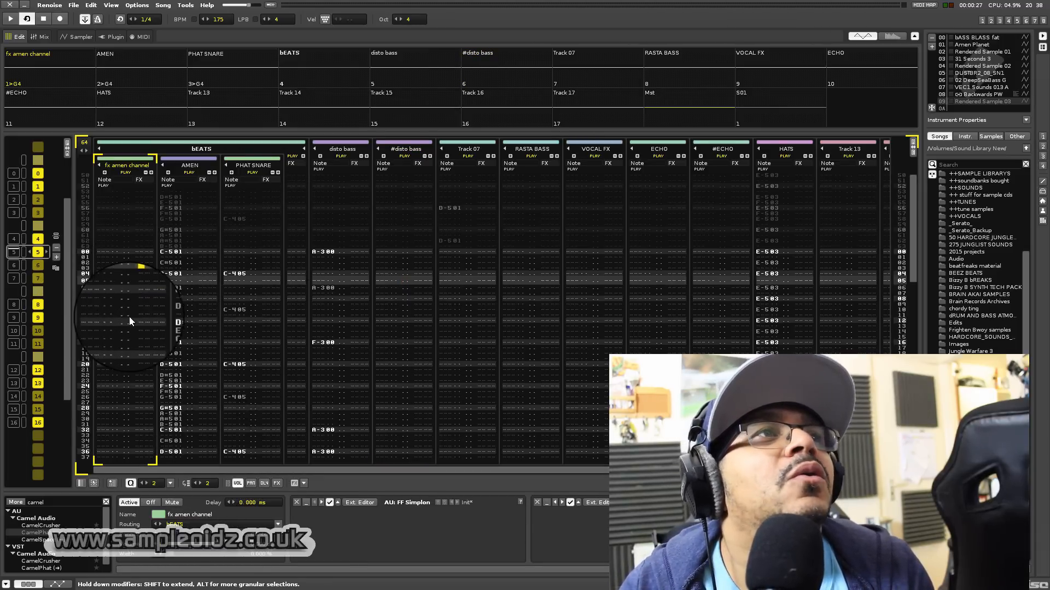
key("Tab")
key("Tab")
key("Tab")
key("Tab")
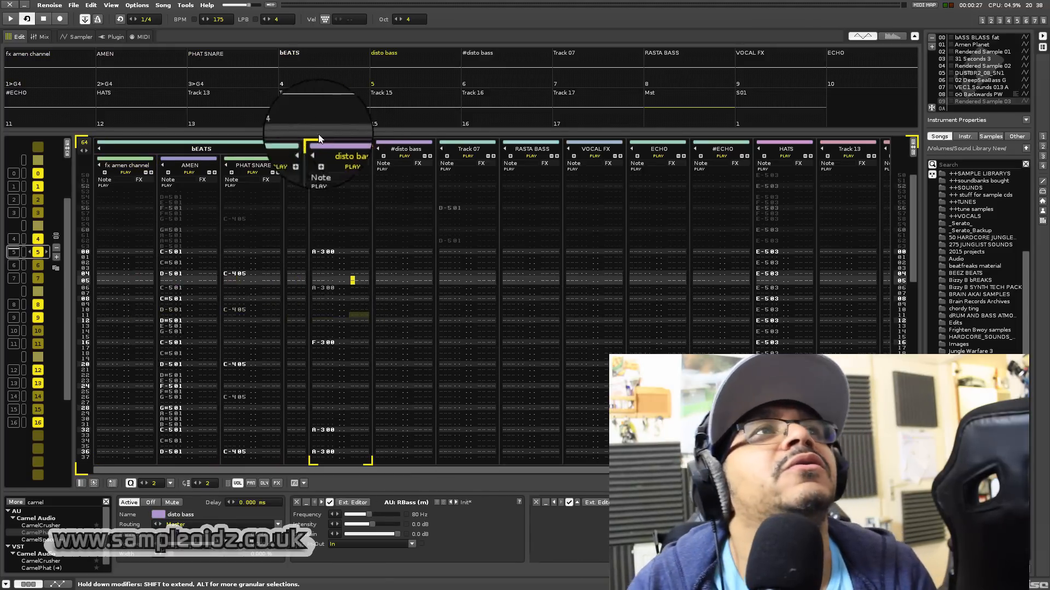
Mute and unmute the AMEN, PHAT SNARE and Track 14 tracks one after another in the track scopes
left_click(135, 63)
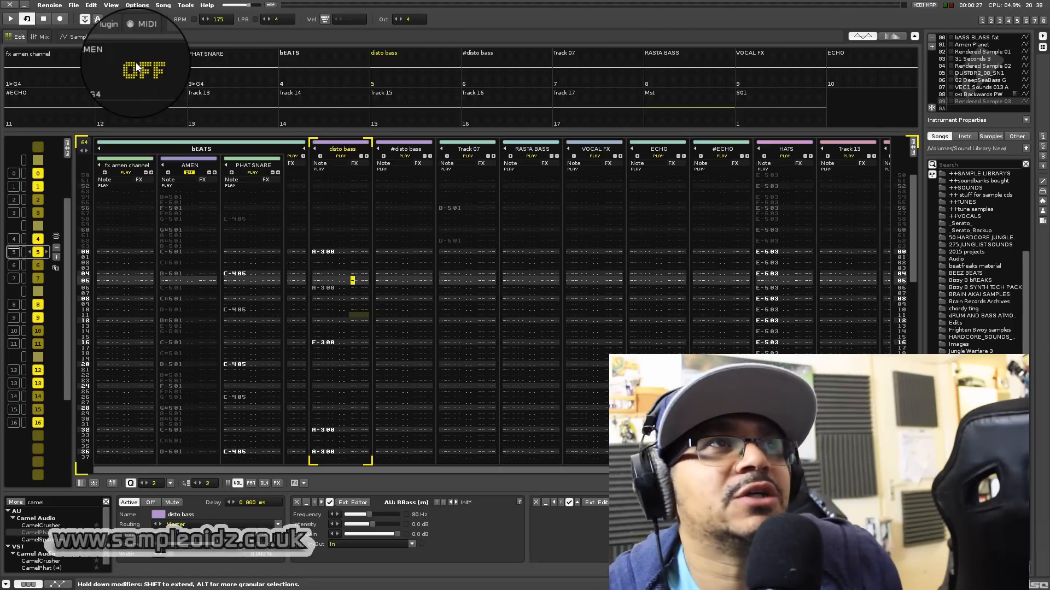
left_click(136, 63)
left_click(208, 64)
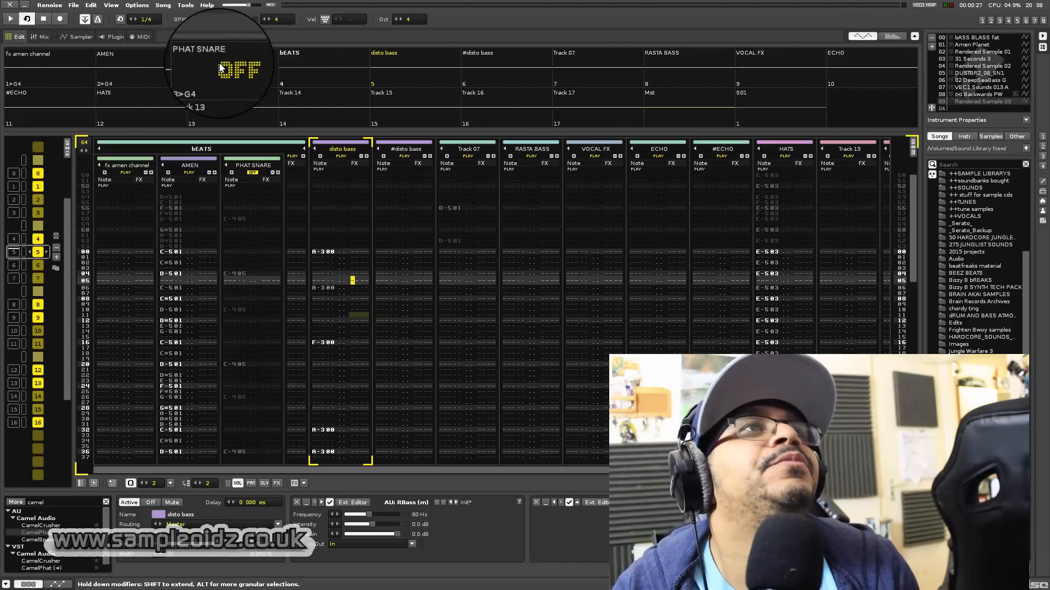
left_click(221, 63)
left_click(340, 107)
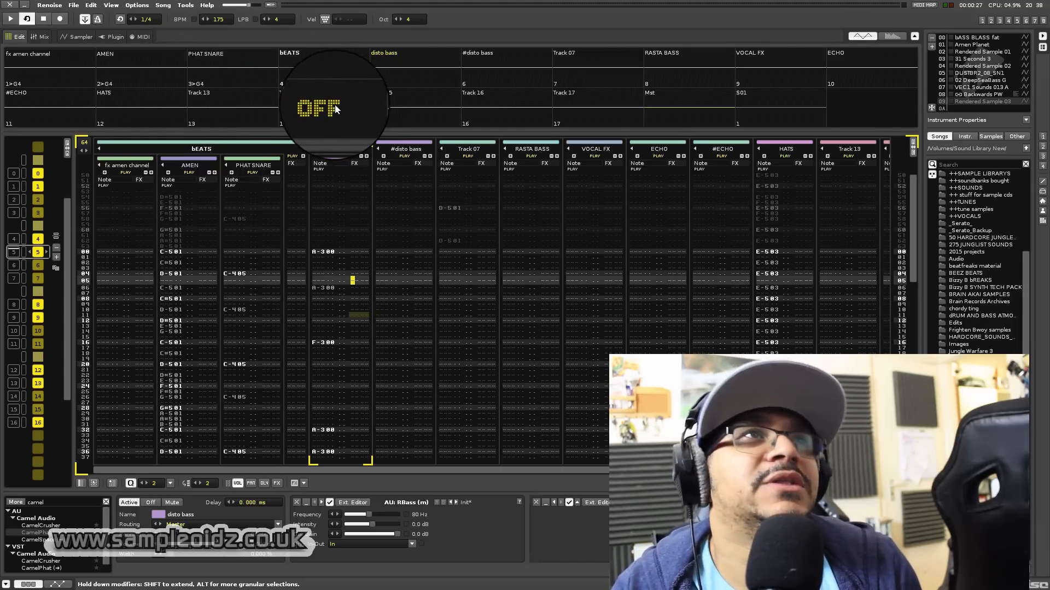
left_click(336, 105)
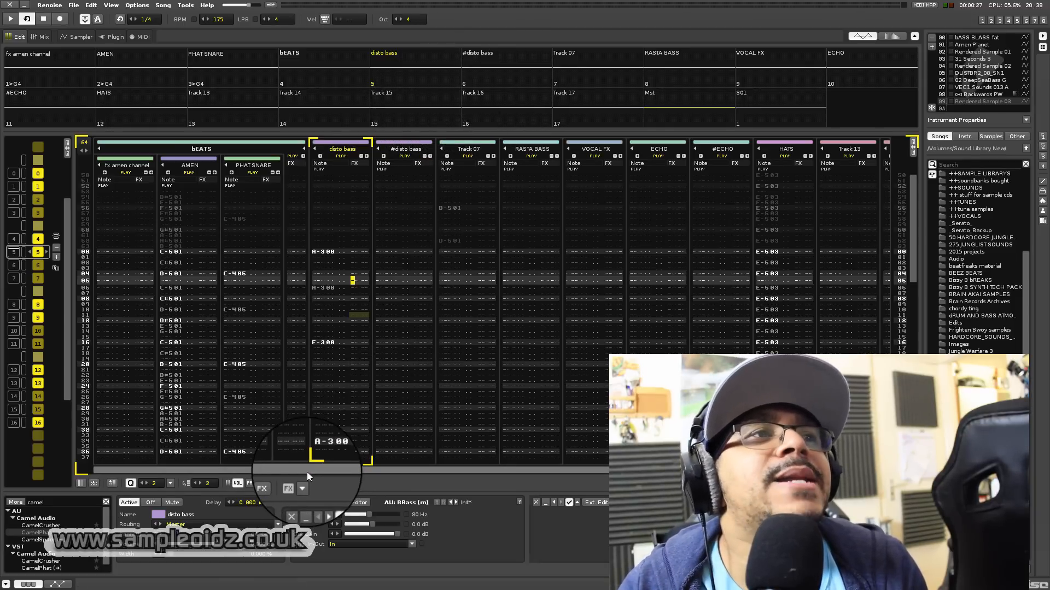
Look through the drum notes of pattern 5 and go to pattern 7 in the sequence
mouse_move(307, 470)
left_mouse_down()
mouse_move(352, 471)
mouse_move(291, 475)
left_mouse_up()
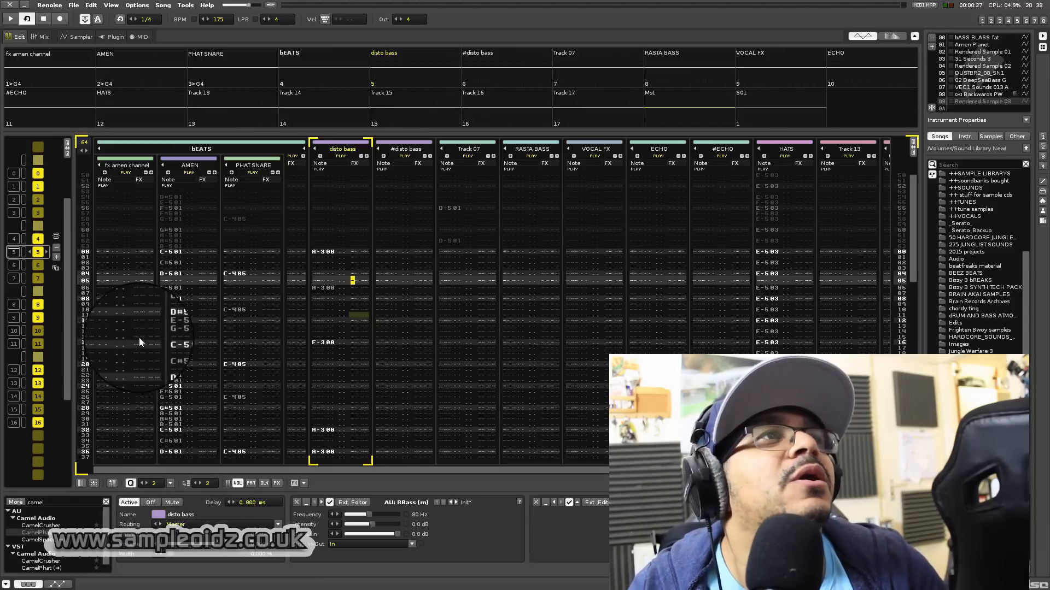
scroll(139, 337, "down", 4)
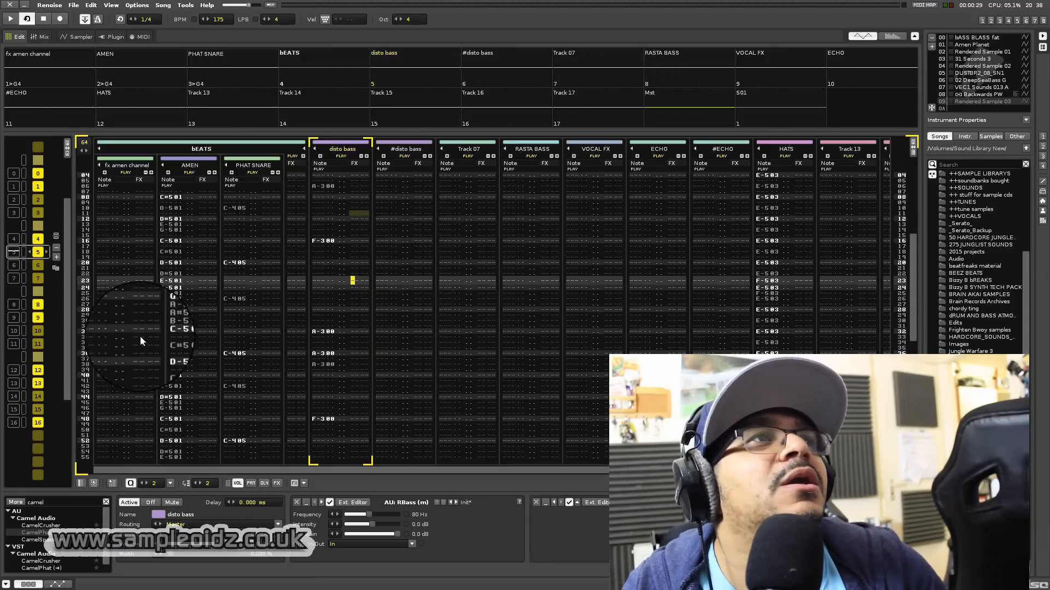
scroll(140, 336, "down", 10)
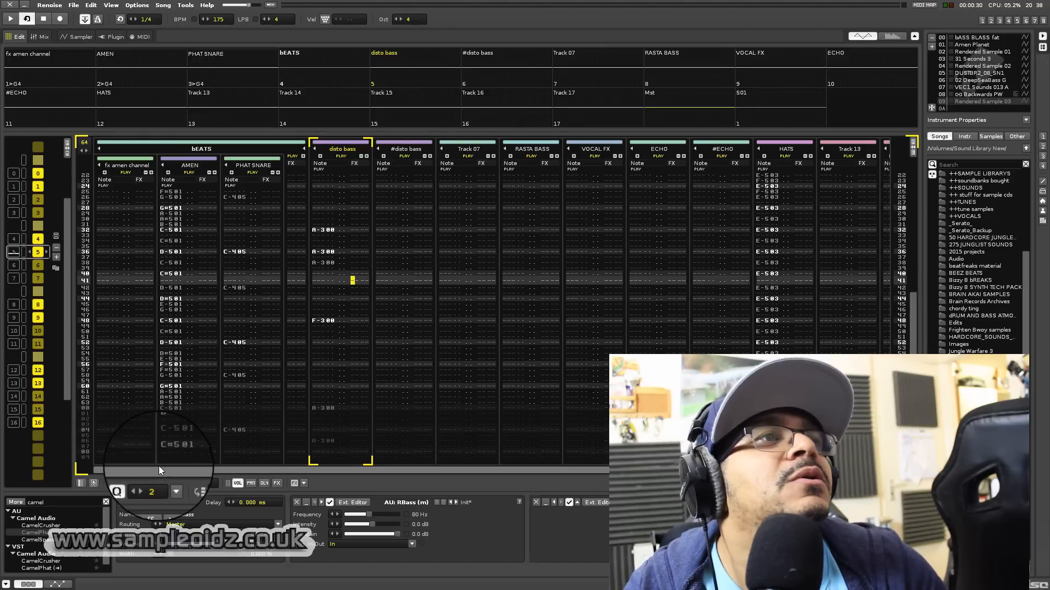
left_click_drag(159, 469, 54, 289)
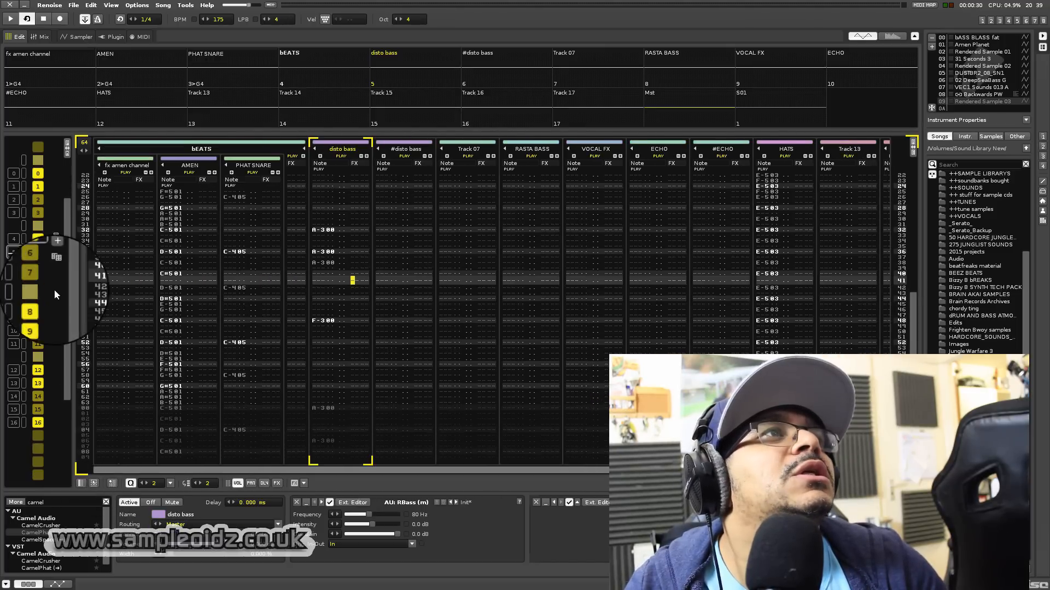
left_click(14, 240)
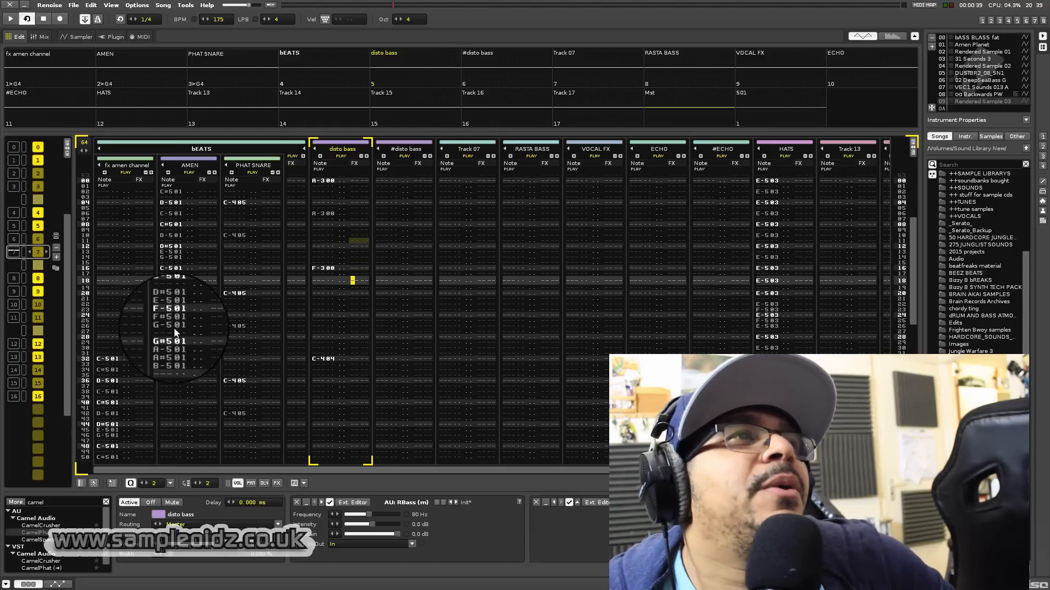
Move from the AMEN track to the fx amen channel track and play back the fill ending pattern 7
left_click(166, 321)
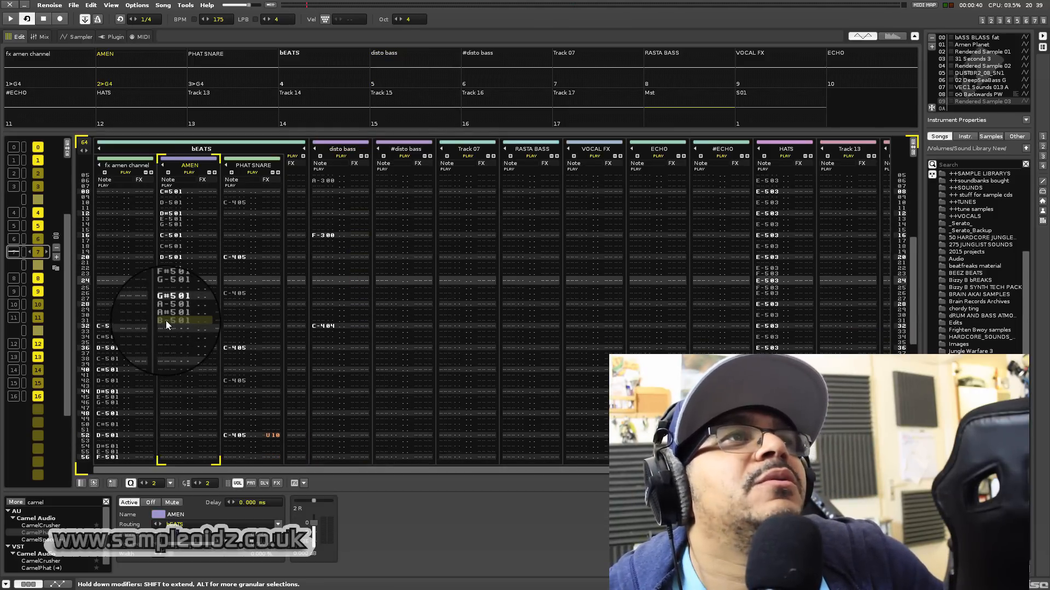
key("shift+Tab")
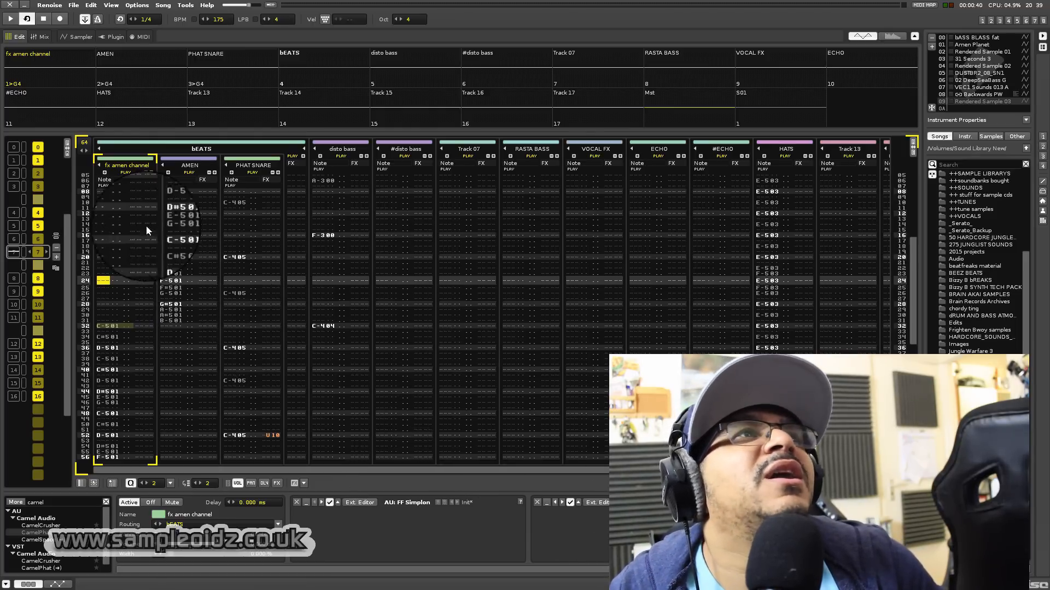
key("space")
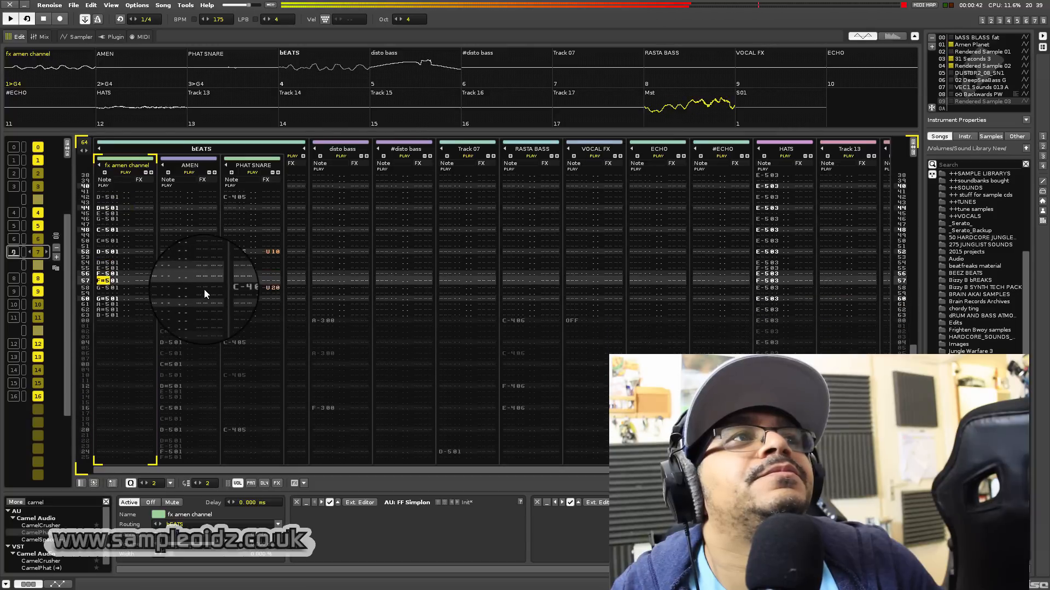
key("space")
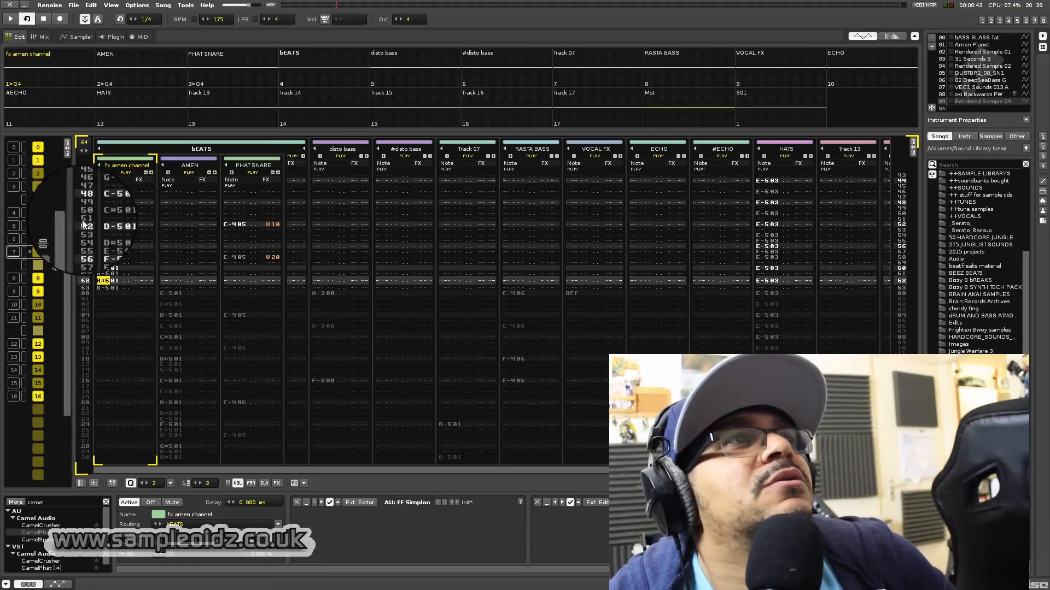
Go to pattern 4, select its entire contents across all tracks, and insert a clone of it in the sequence
left_click(9, 216)
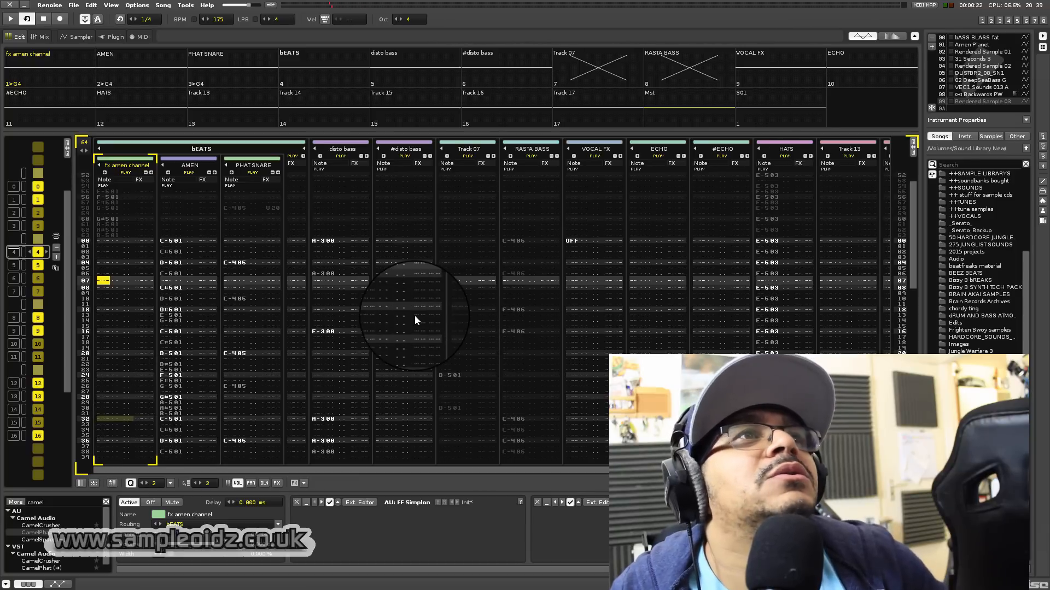
left_click(161, 306)
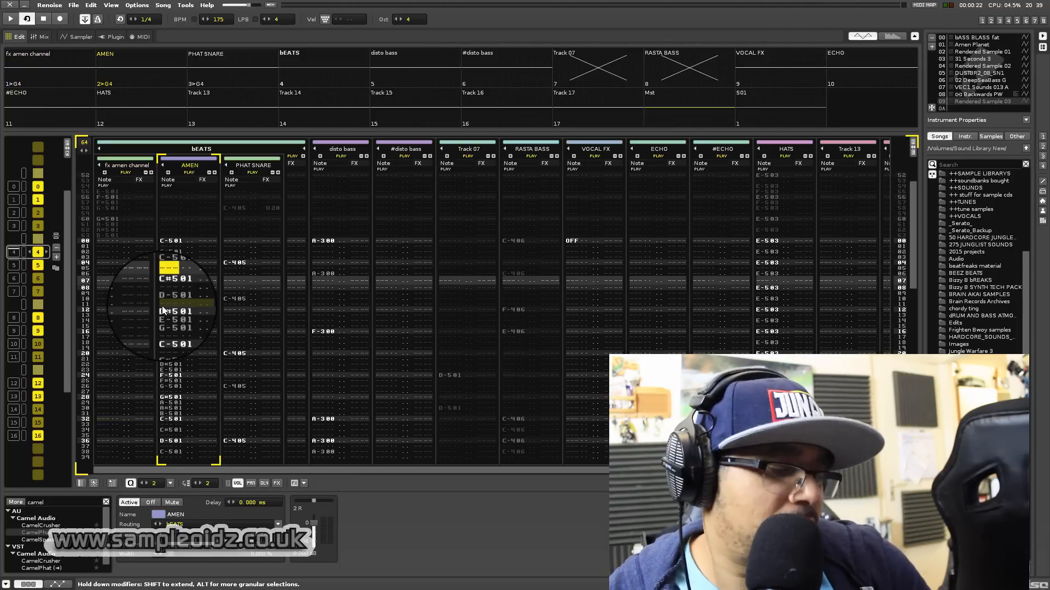
key("super+a")
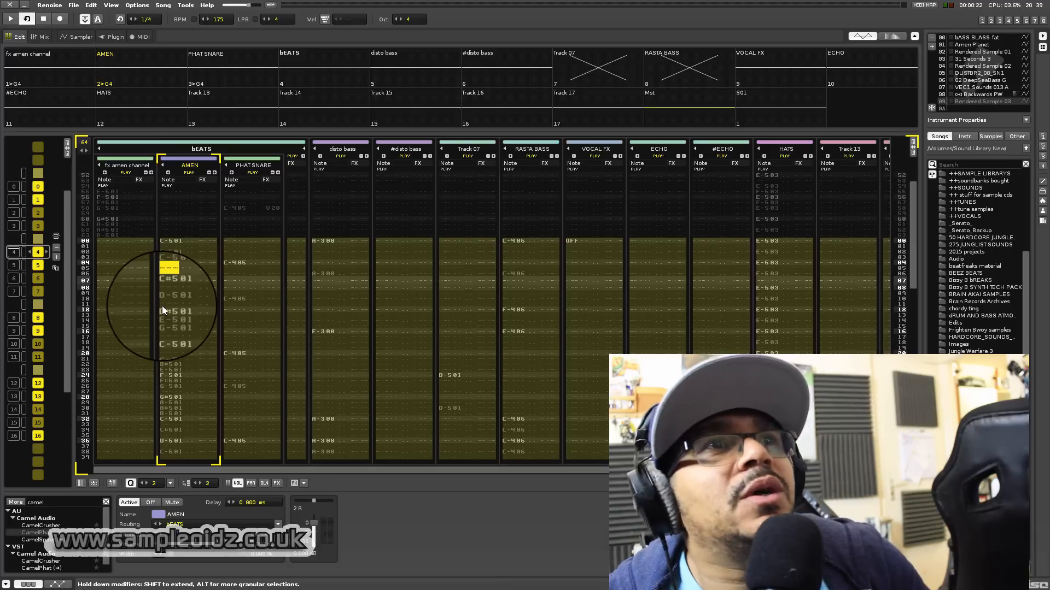
left_click(104, 247)
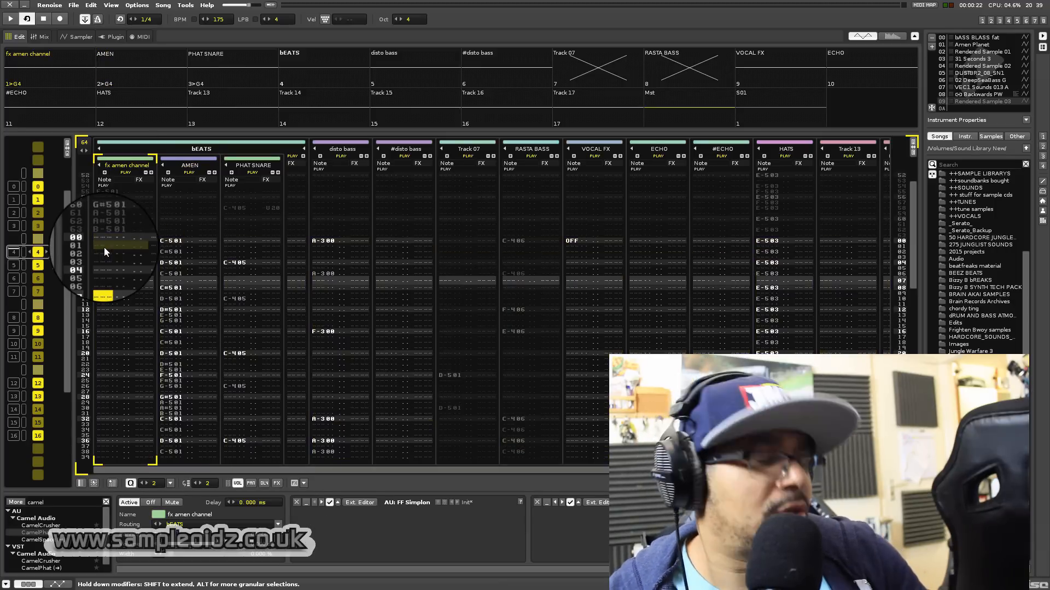
key("super+a")
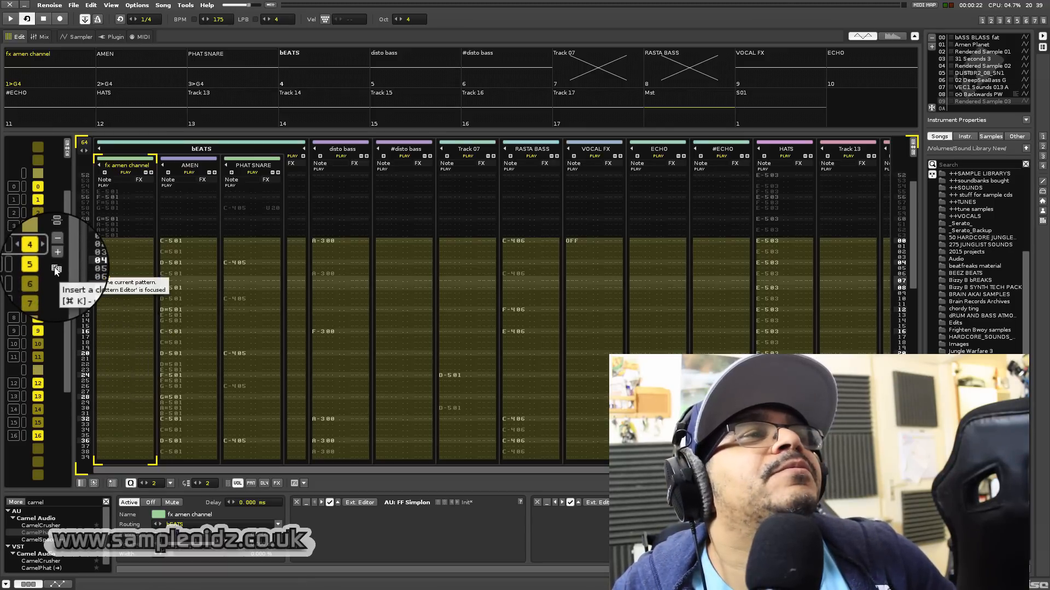
left_click(55, 270)
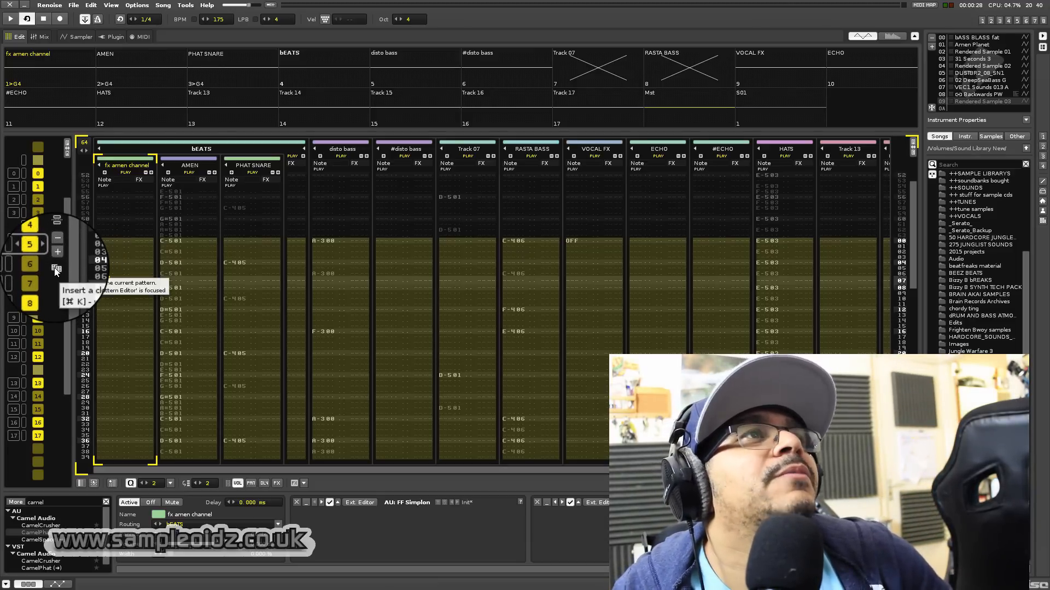
Show the pattern matrix and select the AMEN, PHAT SNARE and fx amen channel blocks of pattern 5 in turn
left_click(67, 151)
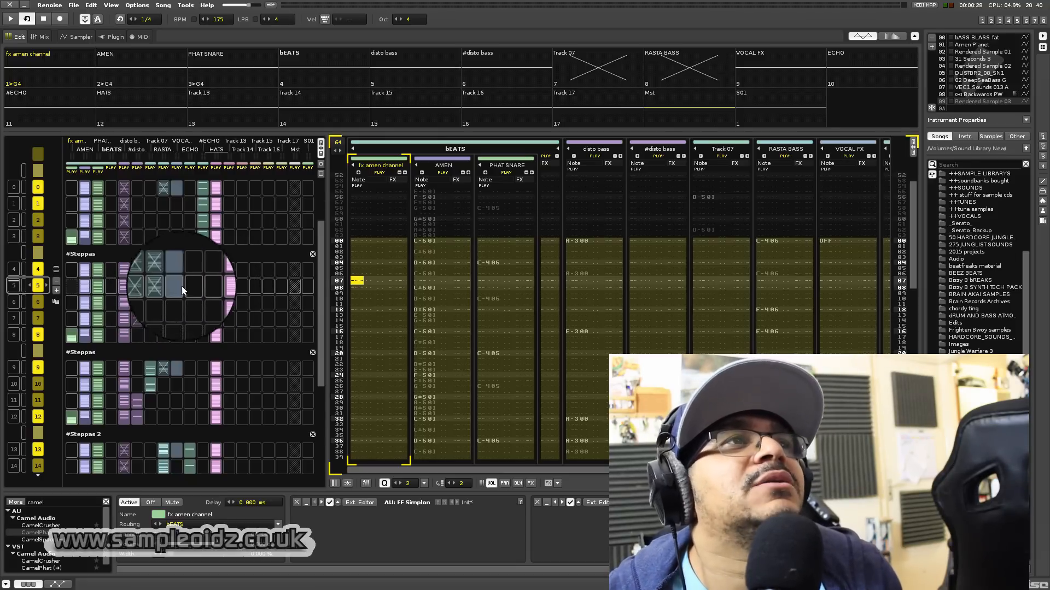
left_click(84, 286)
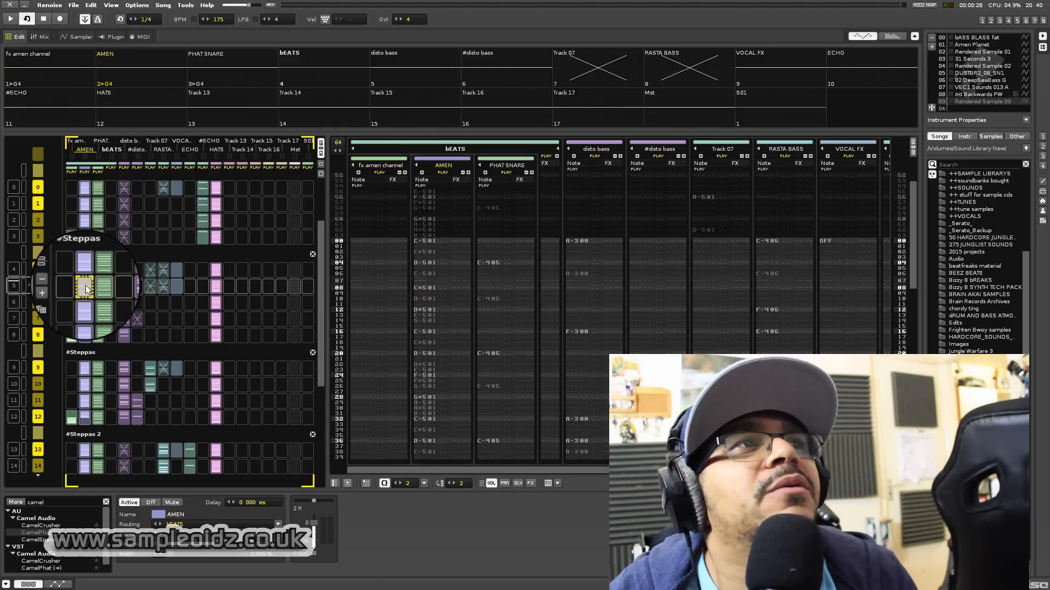
left_click(94, 288)
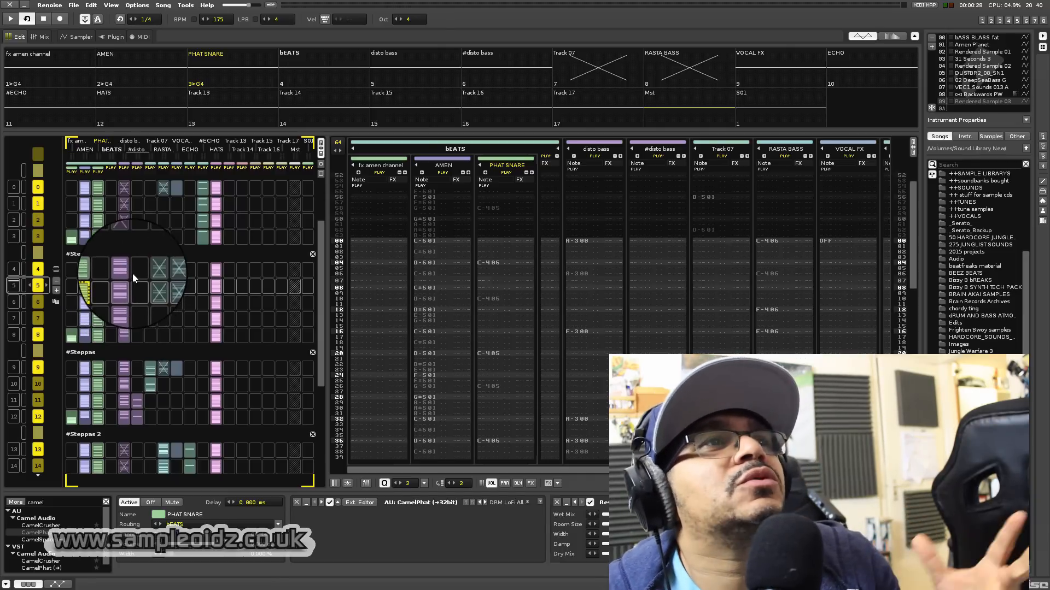
left_click(84, 337)
left_click(67, 337)
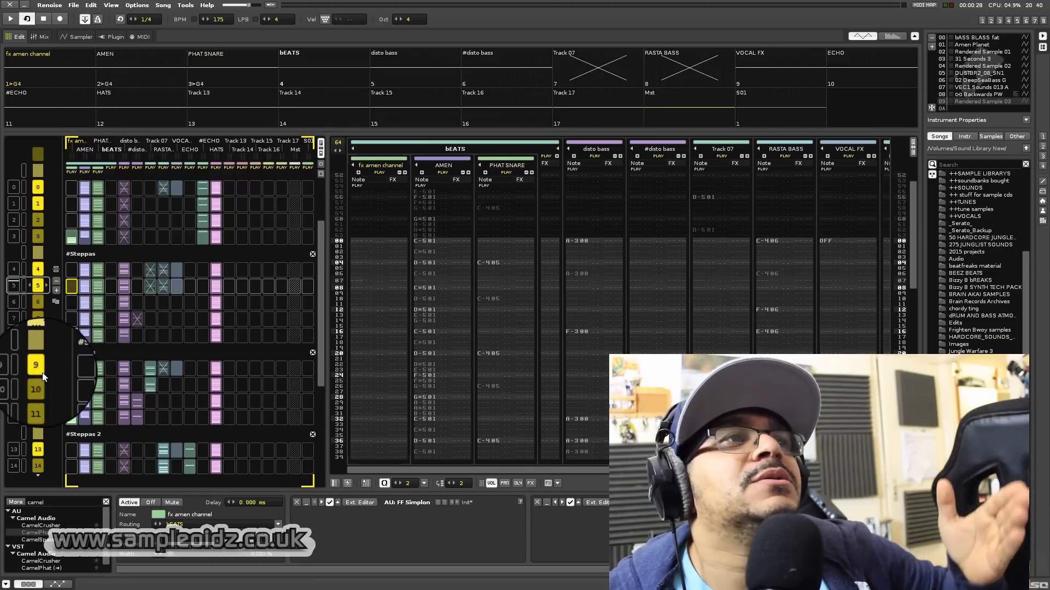
left_click(39, 337)
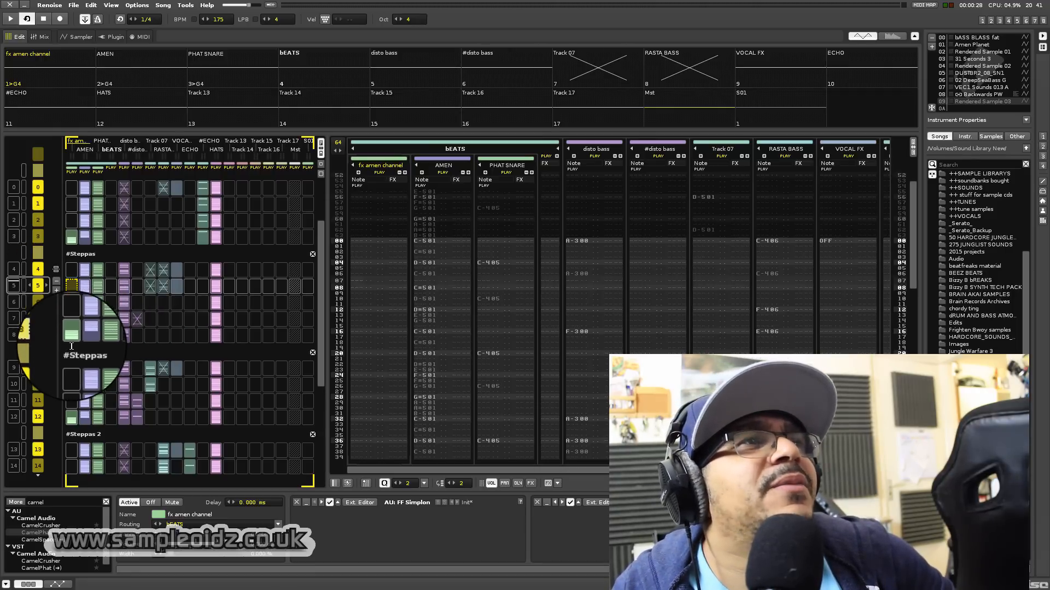
Examine how the pattern matrix groups the sequence into sections, from pattern 0 through the #Steppas headings
left_click(132, 337)
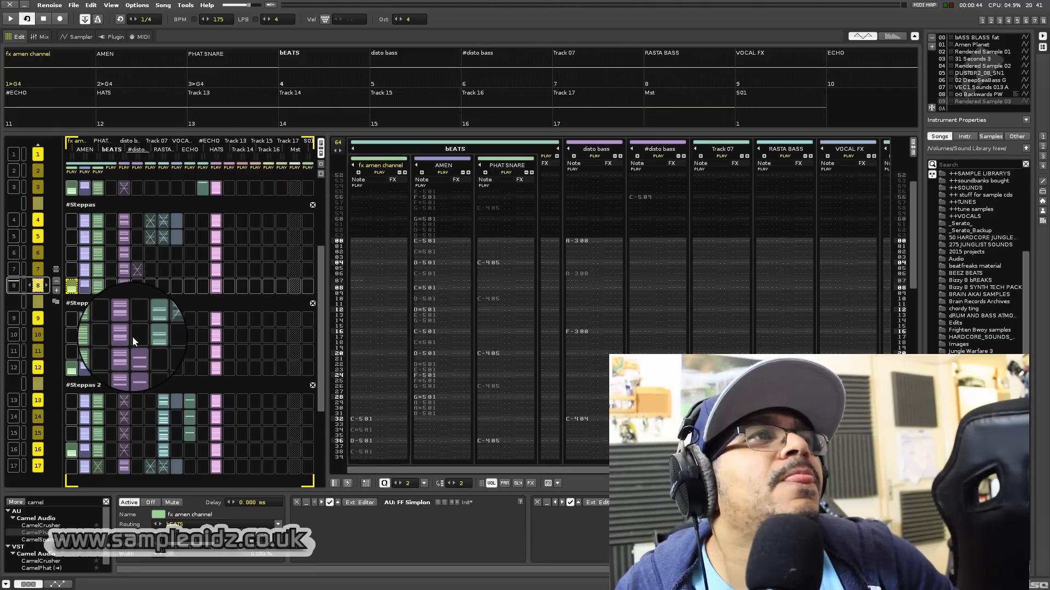
scroll(132, 336, "down", 1)
scroll(133, 337, "up", 9)
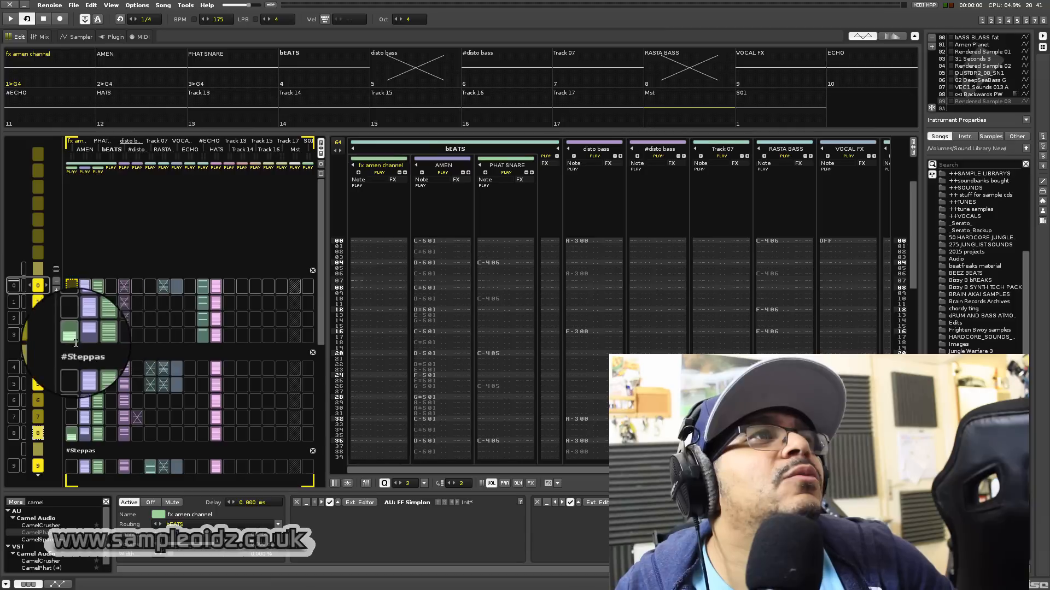
scroll(110, 375, "down", 1)
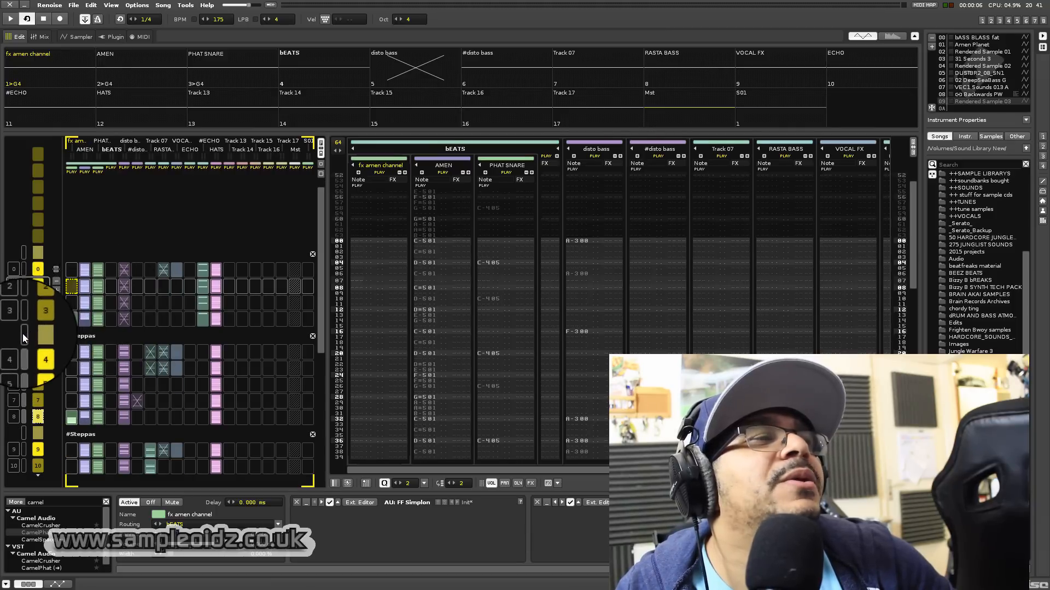
scroll(24, 335, "down", 6)
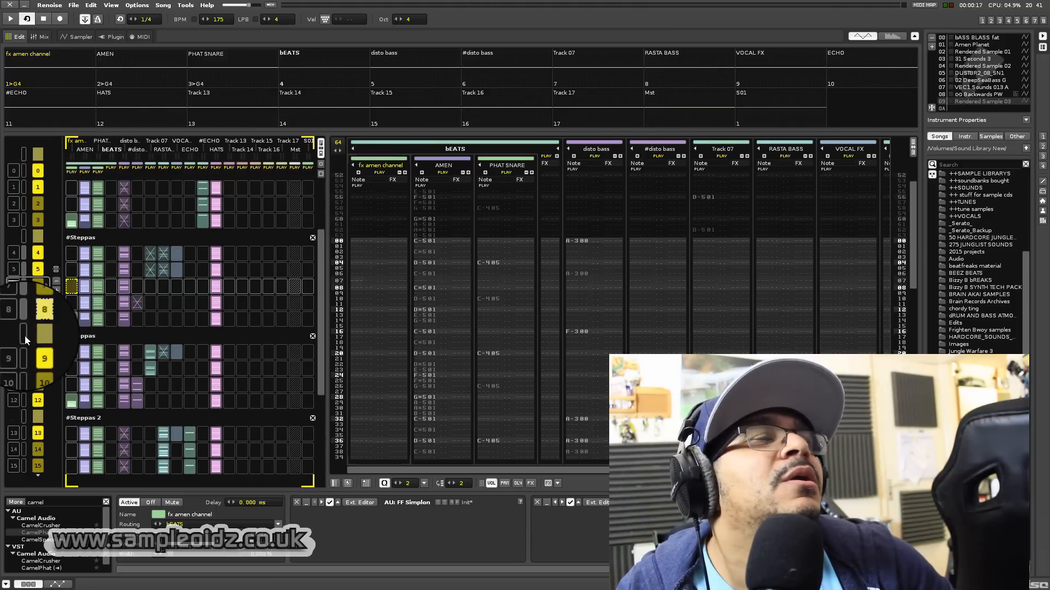
scroll(34, 316, "up", 7)
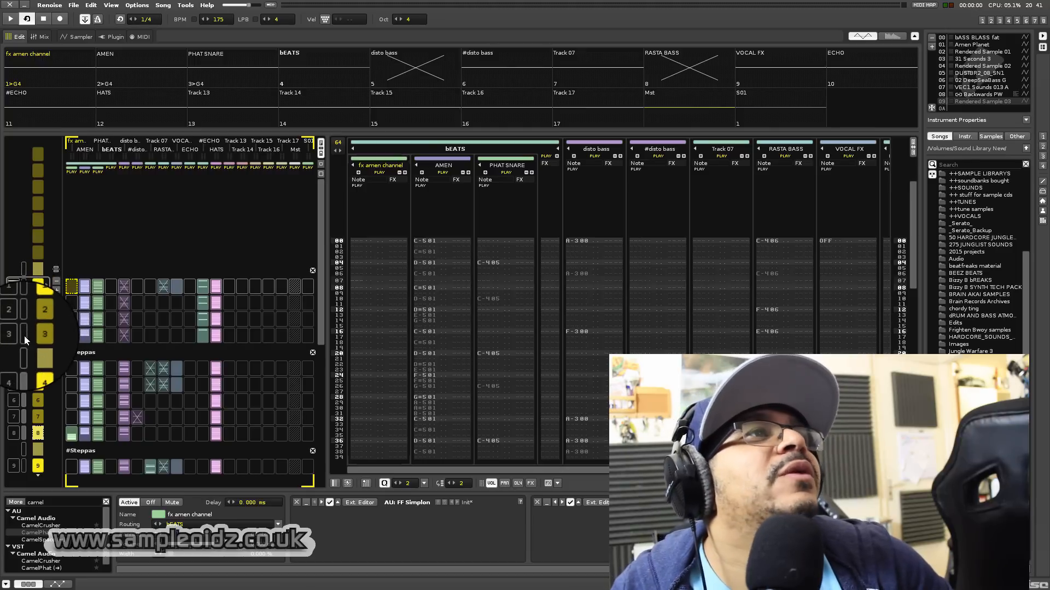
scroll(25, 336, "down", 7)
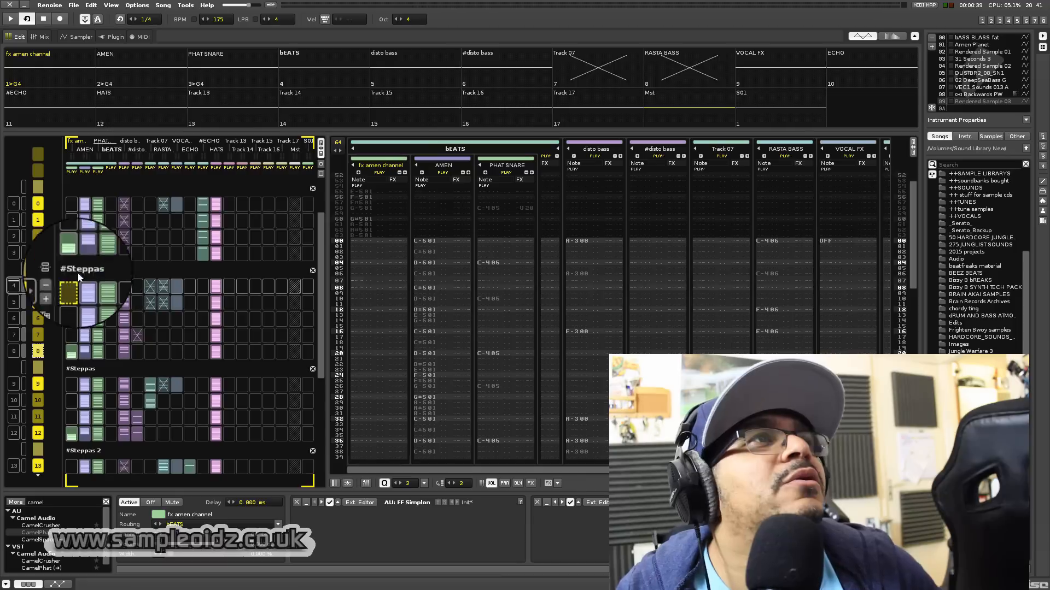
Try inserting a new section header above pattern 2 in the matrix, and undo the insertion
scroll(23, 256, "up", 5)
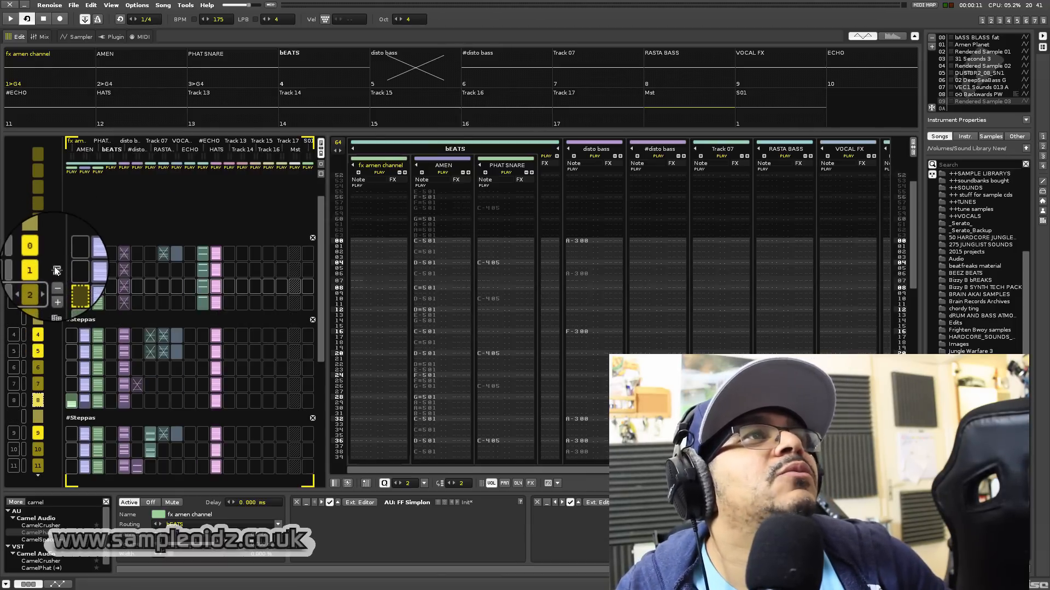
left_click(57, 270)
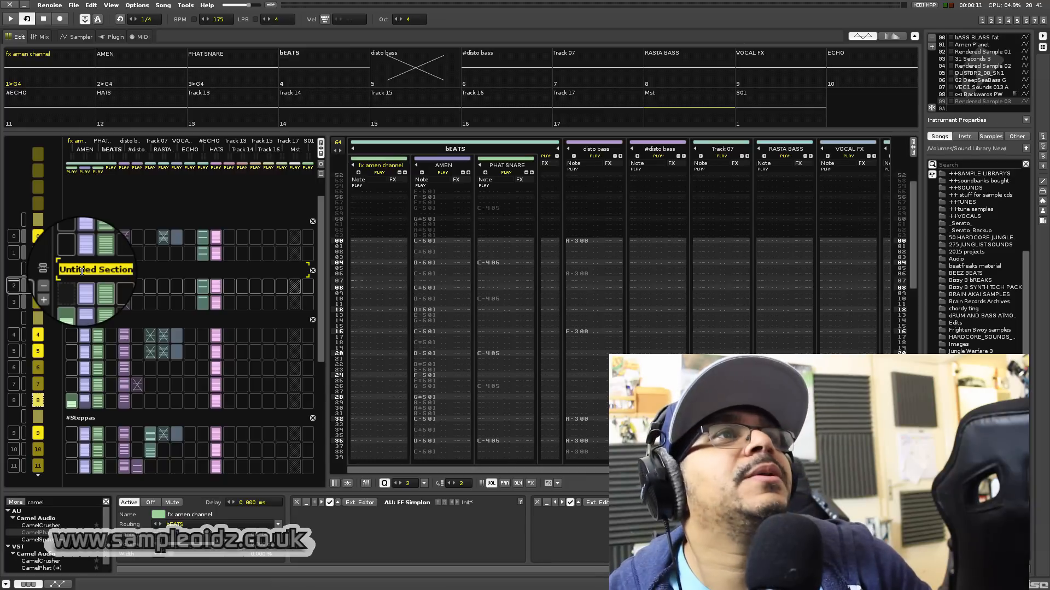
left_click(91, 5)
left_click(94, 21)
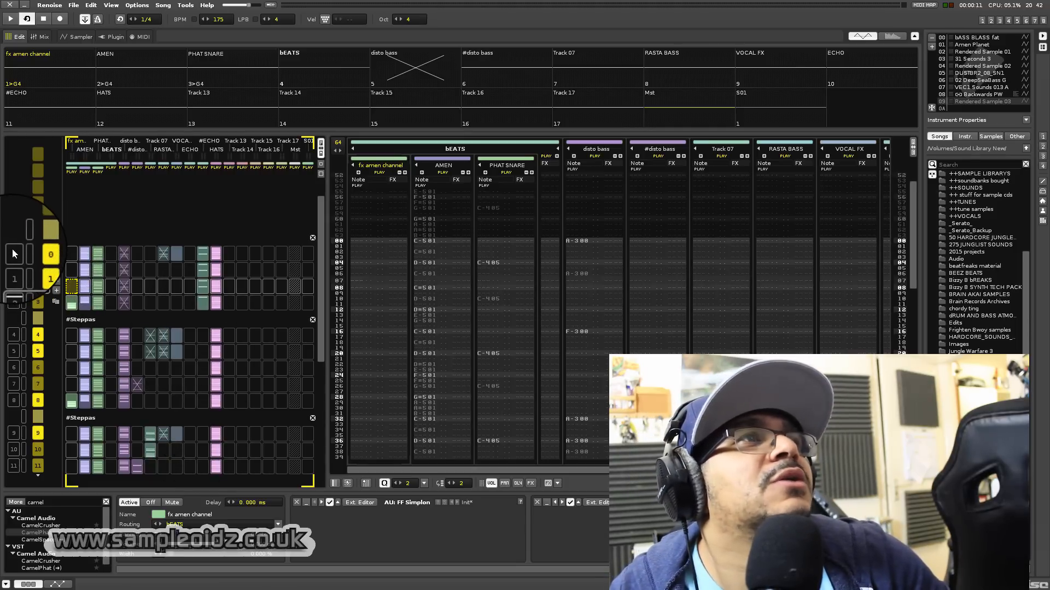
Repeat the #Steppas section spanning patterns 4 to 8 in the sequence
key("space")
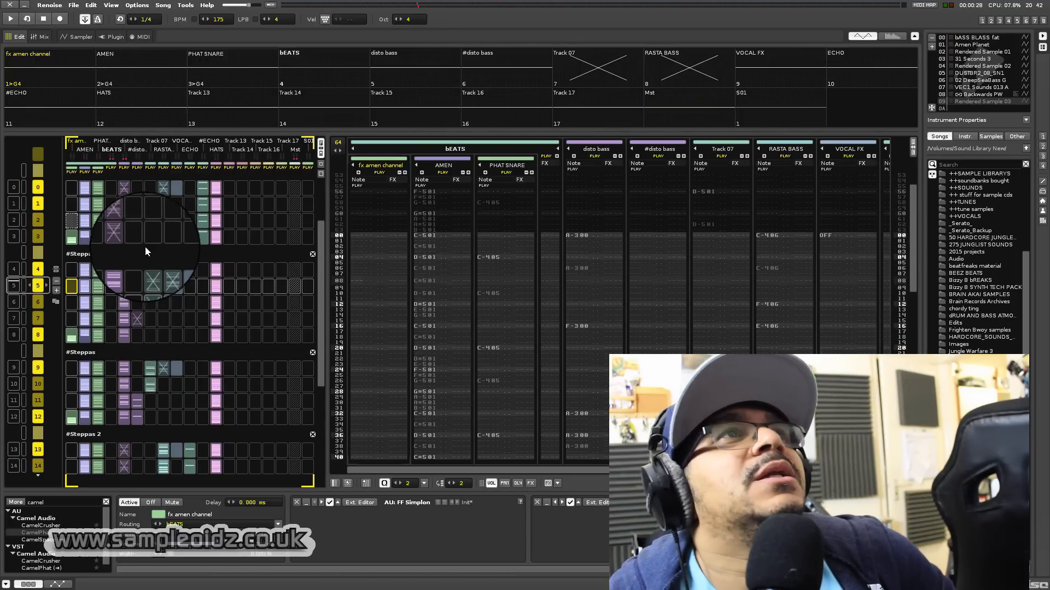
right_click(47, 256)
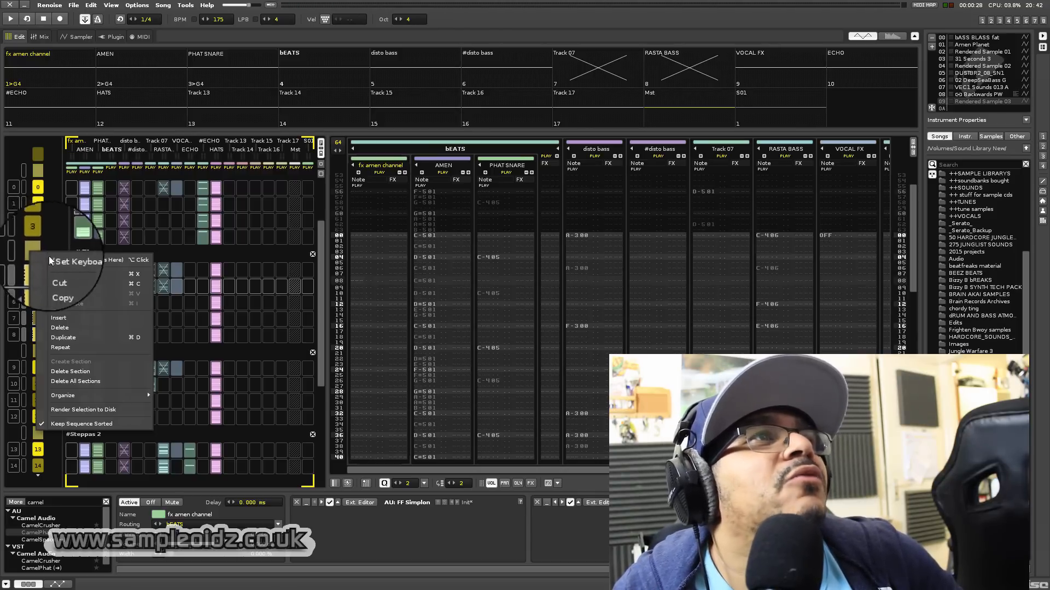
left_click(76, 348)
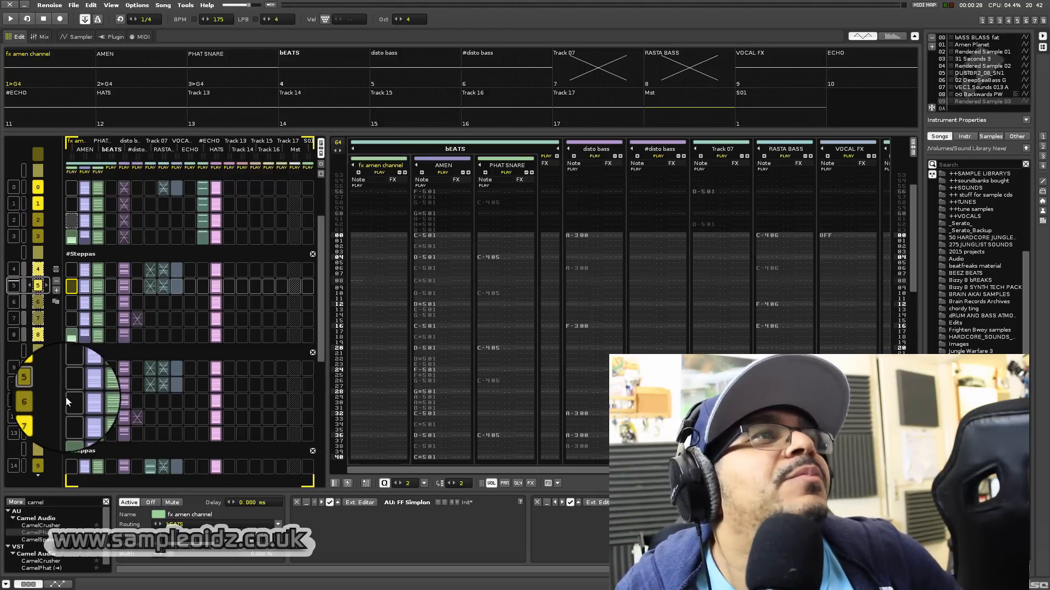
Examine the #Steppas sections in the matrix and play the song from sequence slot 2
left_click(72, 335)
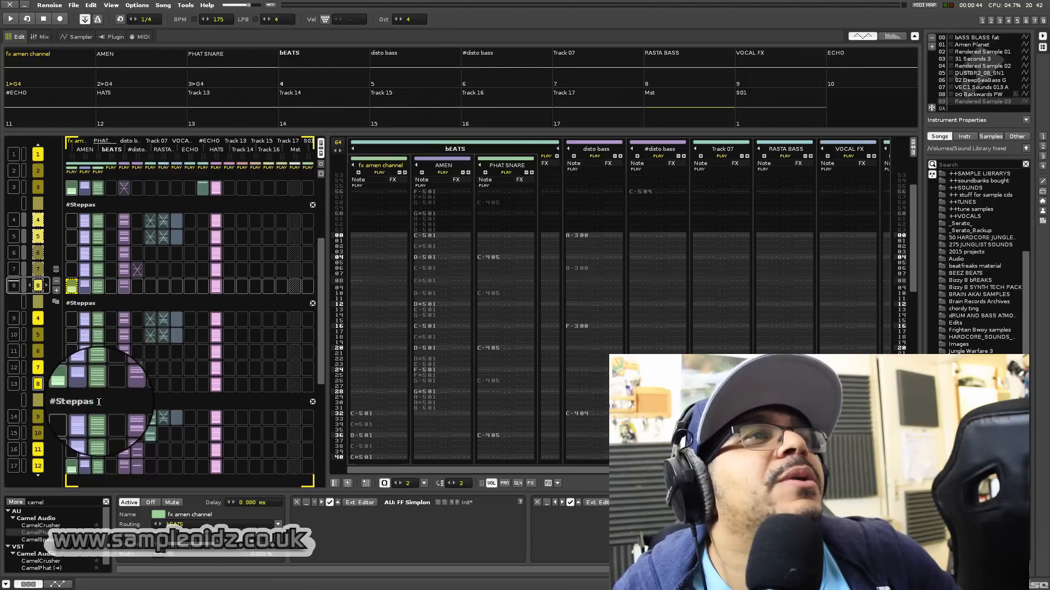
scroll(73, 363, "up", 7)
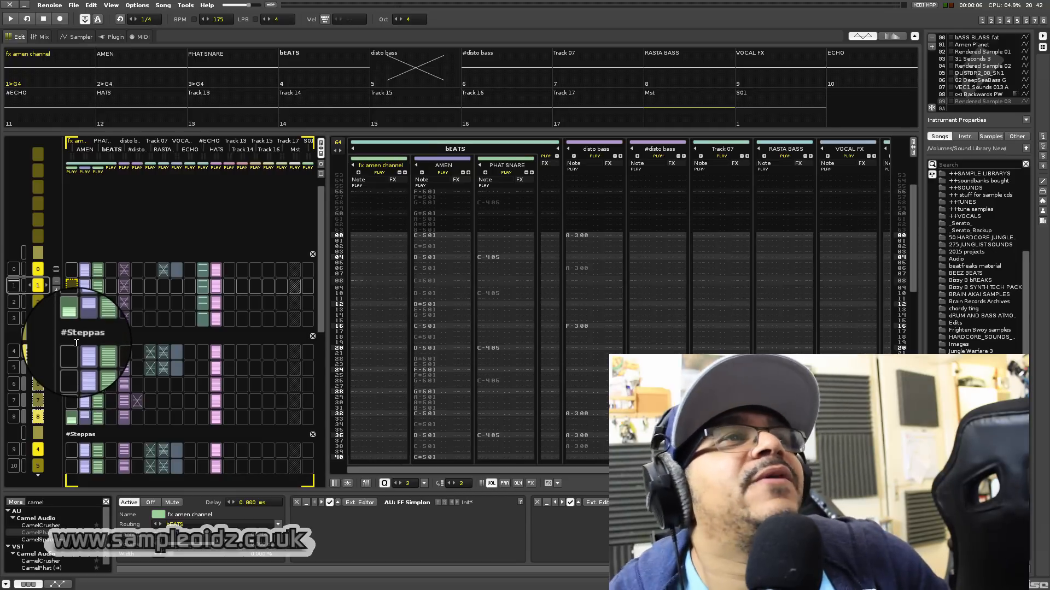
scroll(76, 343, "up", 1)
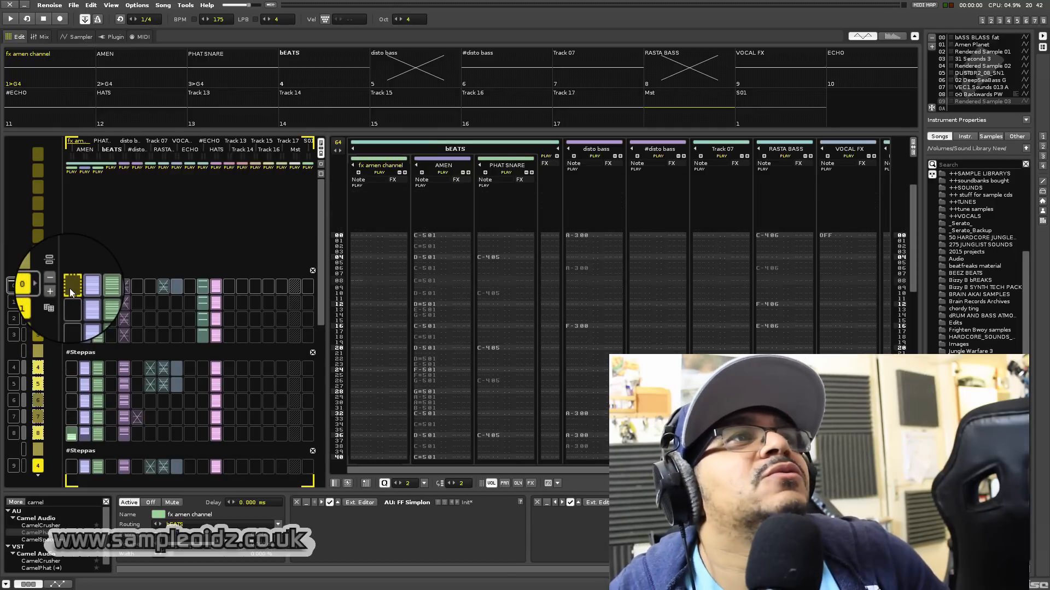
left_click(14, 320)
key("space")
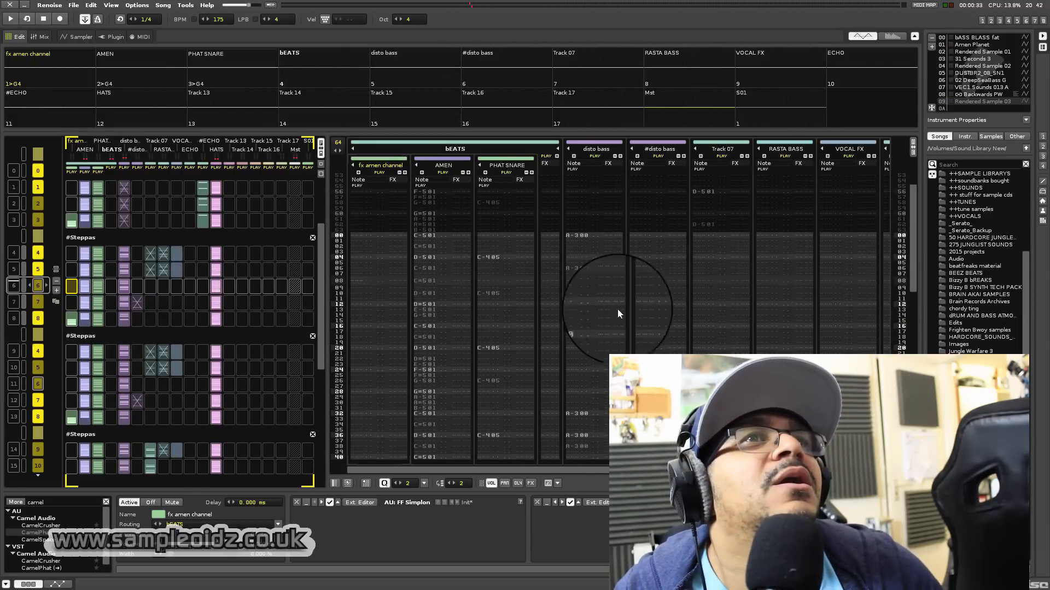
Go to the #disto bass track in pattern 6 and audition Rendered Sample 03 there
key("super+a")
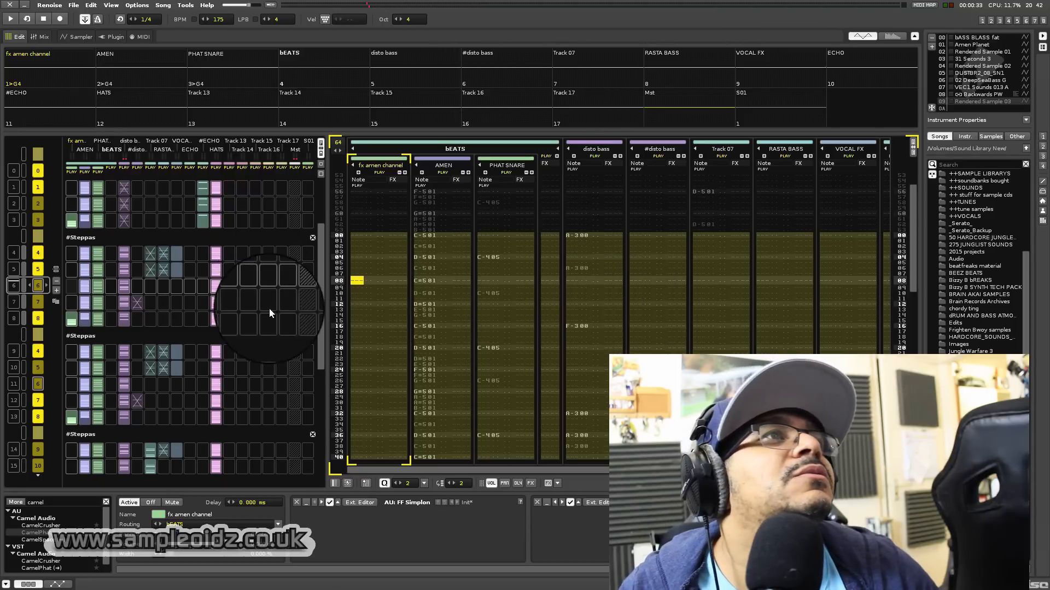
left_click(138, 148)
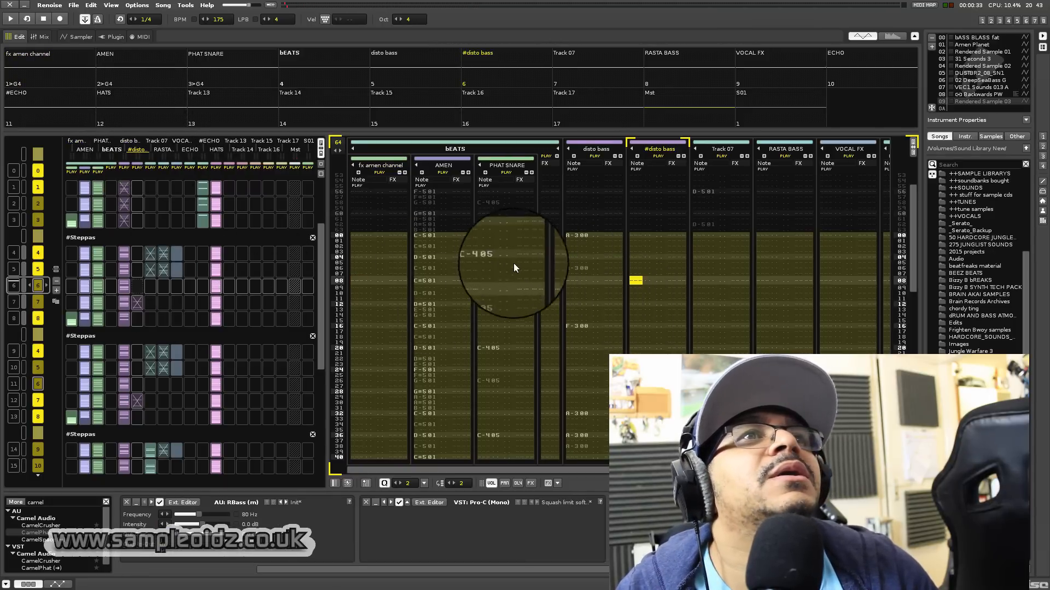
key("space")
key("space")
left_click(641, 294)
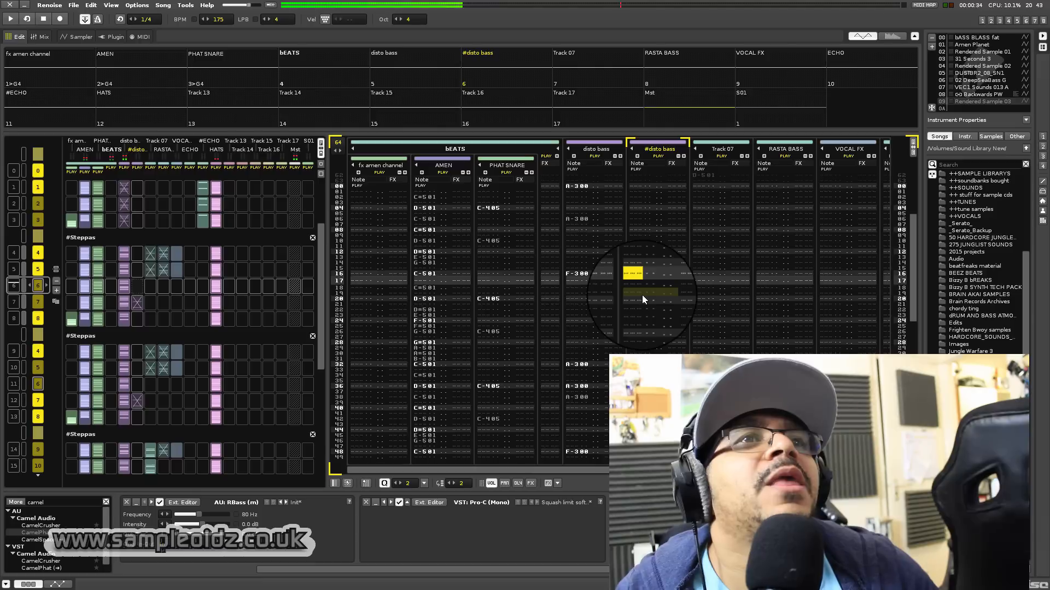
key("z")
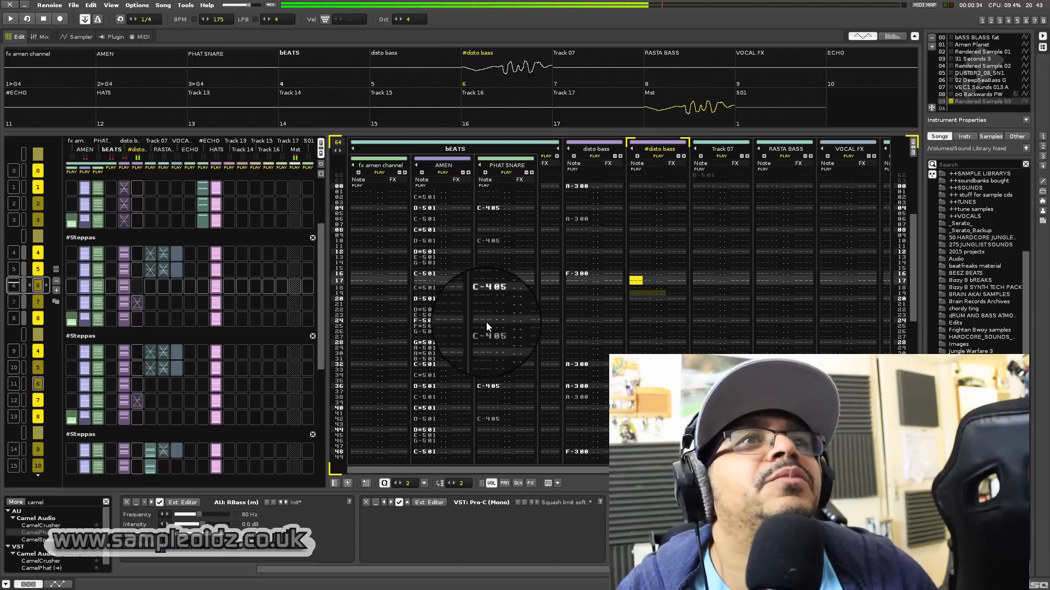
key("space")
Turn on edit mode and enter C#4 notes with instrument 09 on lines 25 and 24 of #disto bass in pattern 6
key("Escape")
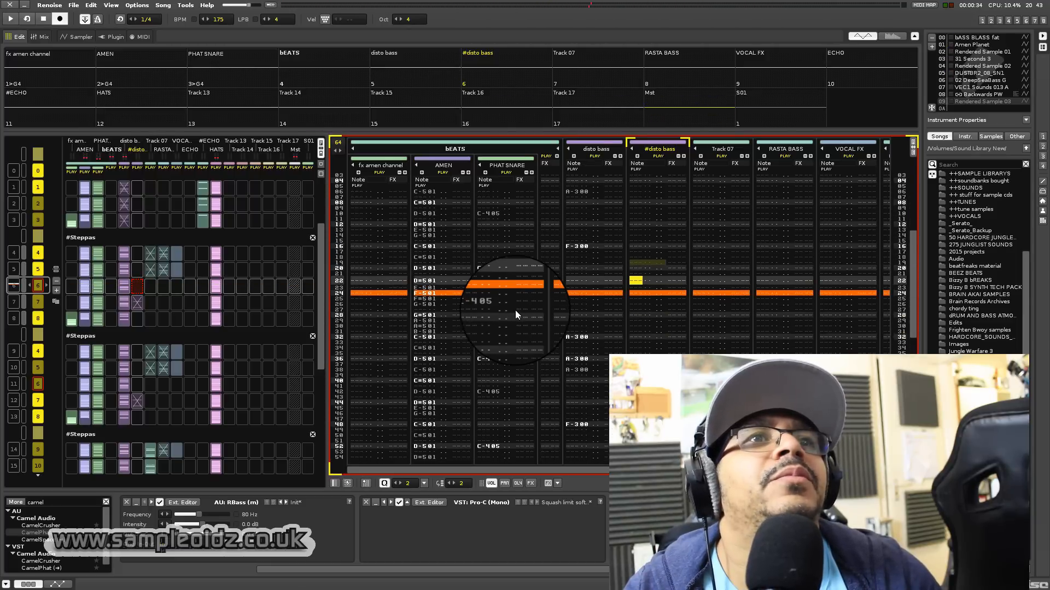
key("Down")
key("Down")
key("Down")
key("Down")
key("Down")
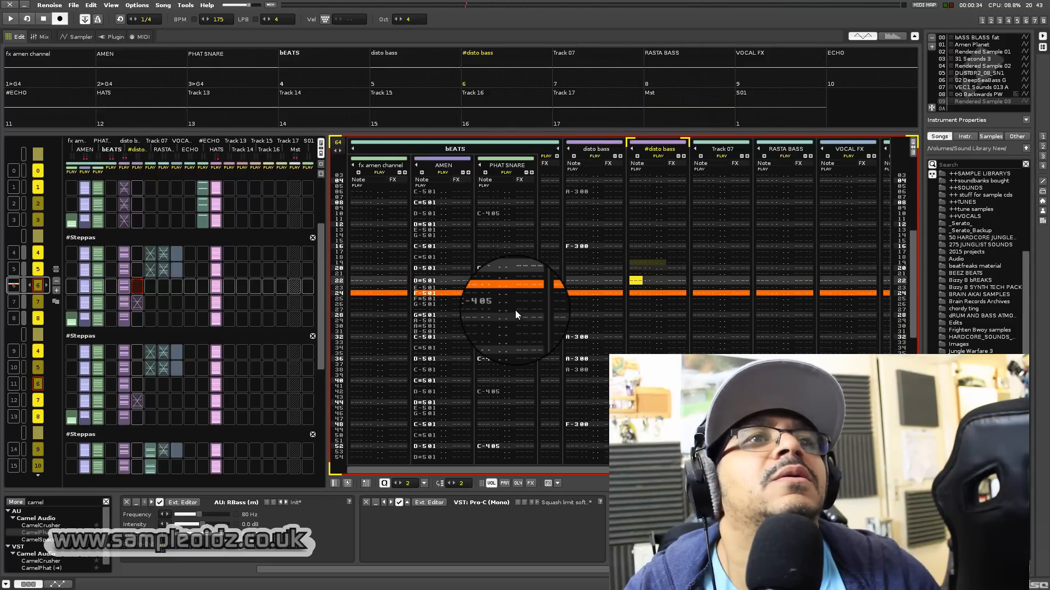
key("s")
key("Up")
key("Up")
key("Up")
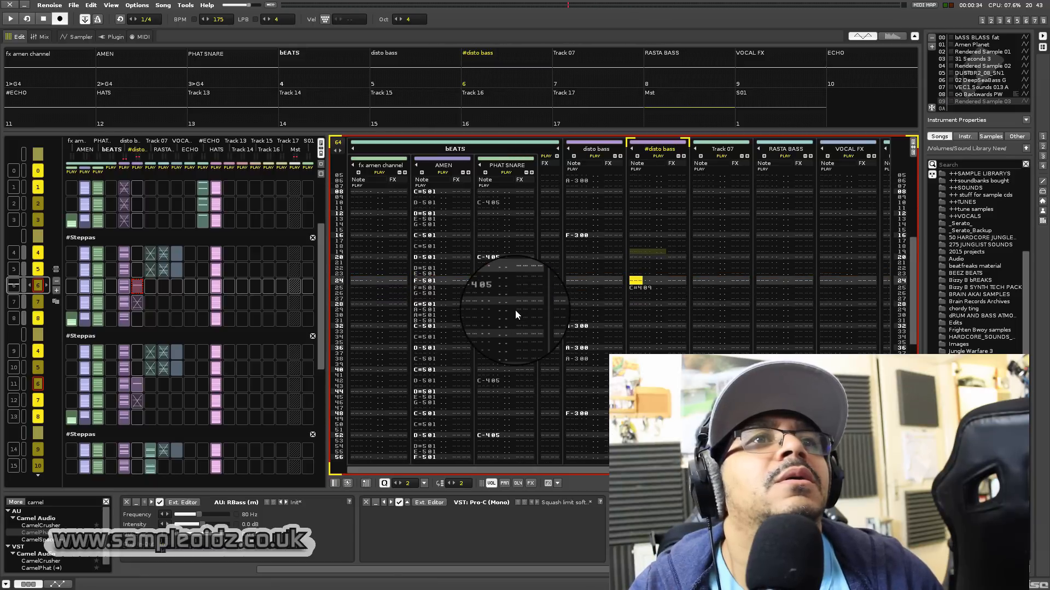
key("s")
Delete the extra C#4 note on line 25 of the #disto bass track
key("Down")
key("Down")
key("Up")
key("Up")
key("Up")
key("Up")
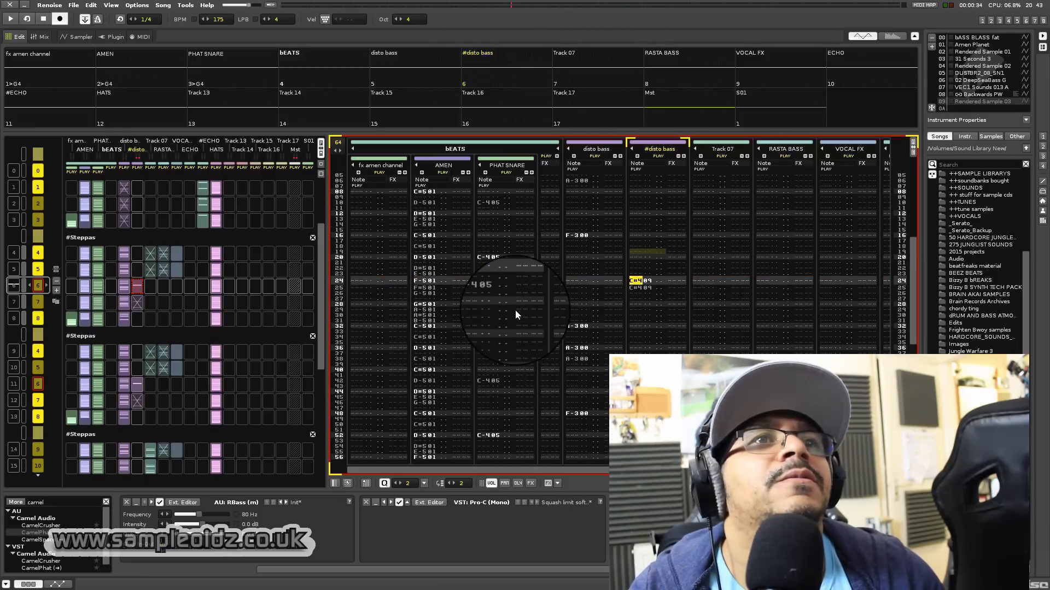
key("Down")
key("Down")
key("Up")
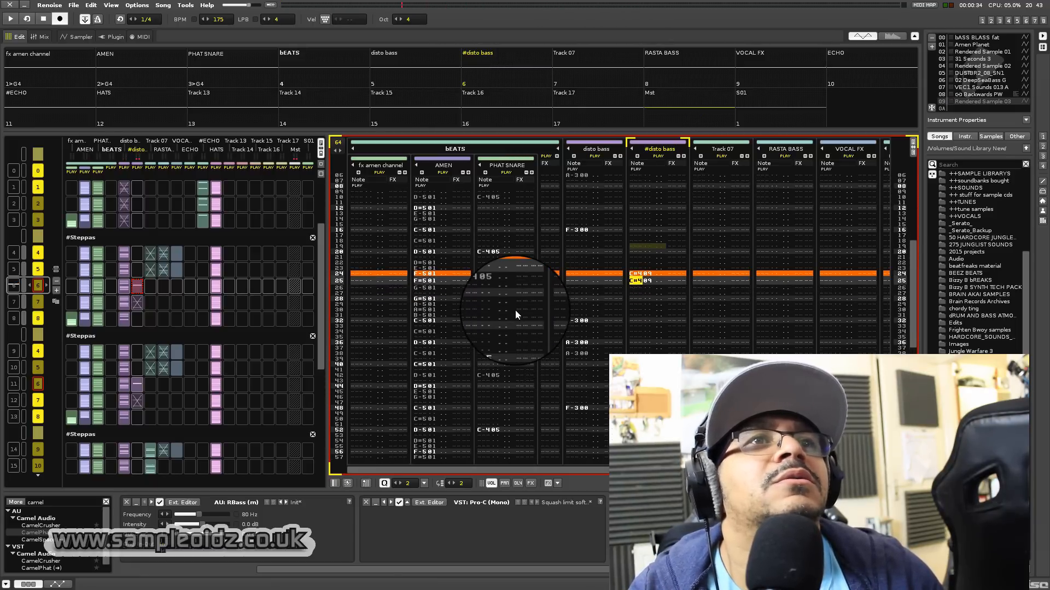
key("Delete")
Enter a note-off on line 24 of the disto bass track in pattern 6
key("Left")
key("Left")
key("Left")
key("Left")
key("Left")
key("Left")
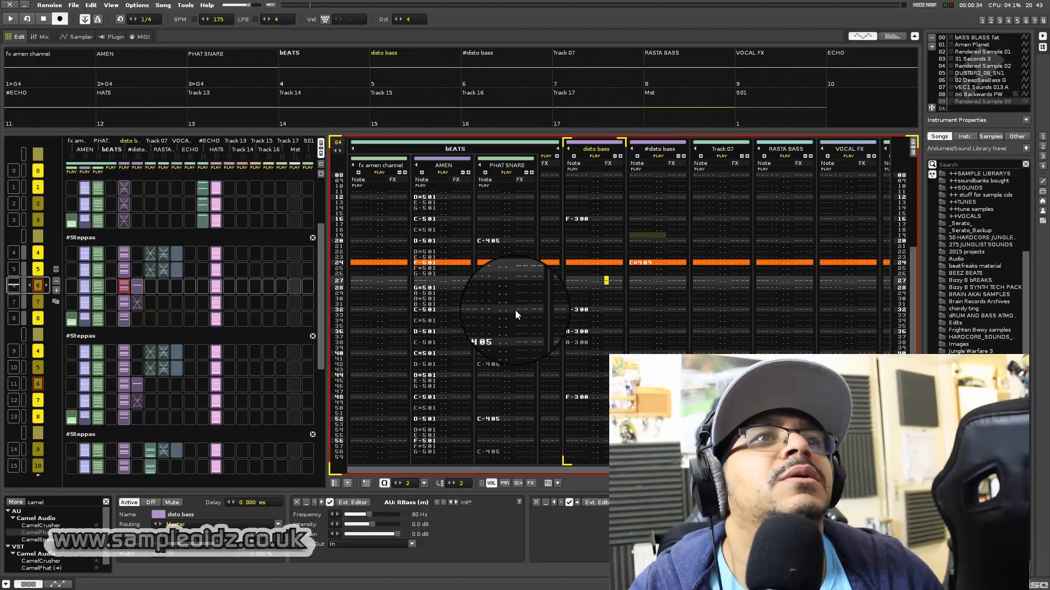
key("Left")
key("Up")
key("Up")
key("Up")
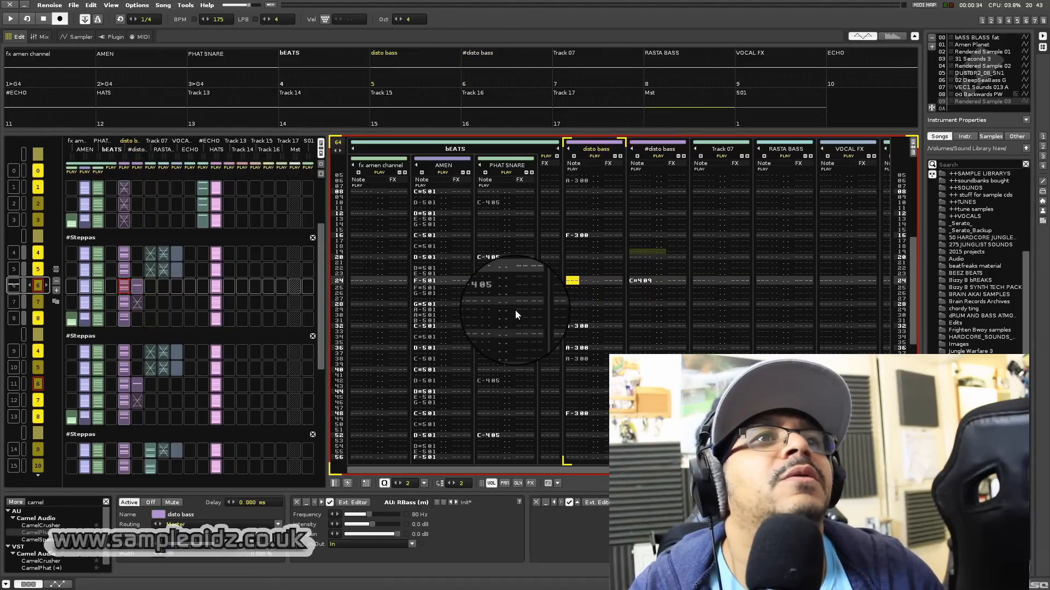
key("a")
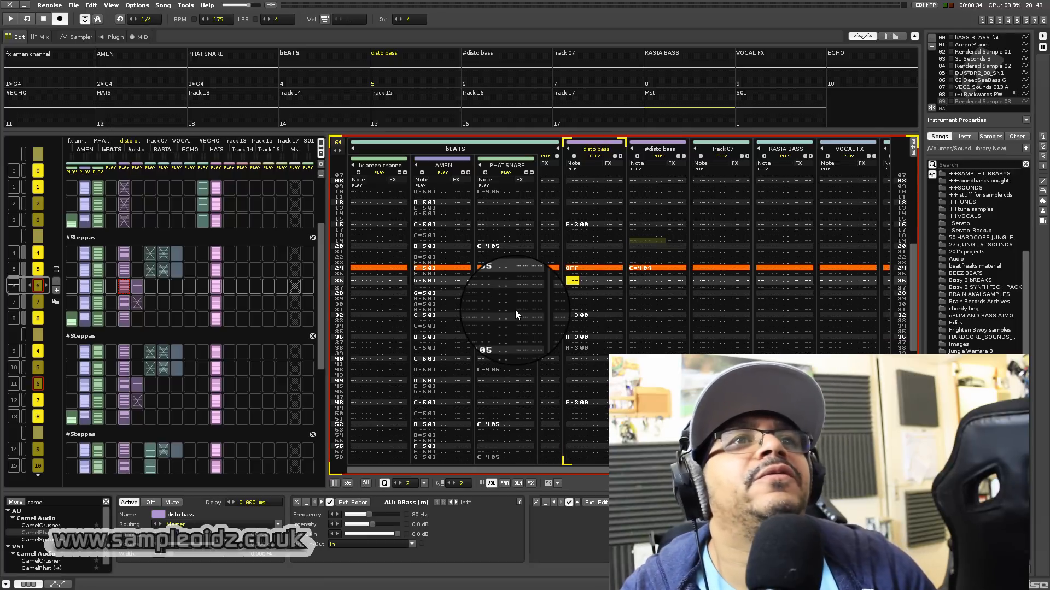
Enter a note-off on line 32 of the #disto bass track and play back the edit
left_click(638, 314)
key("space")
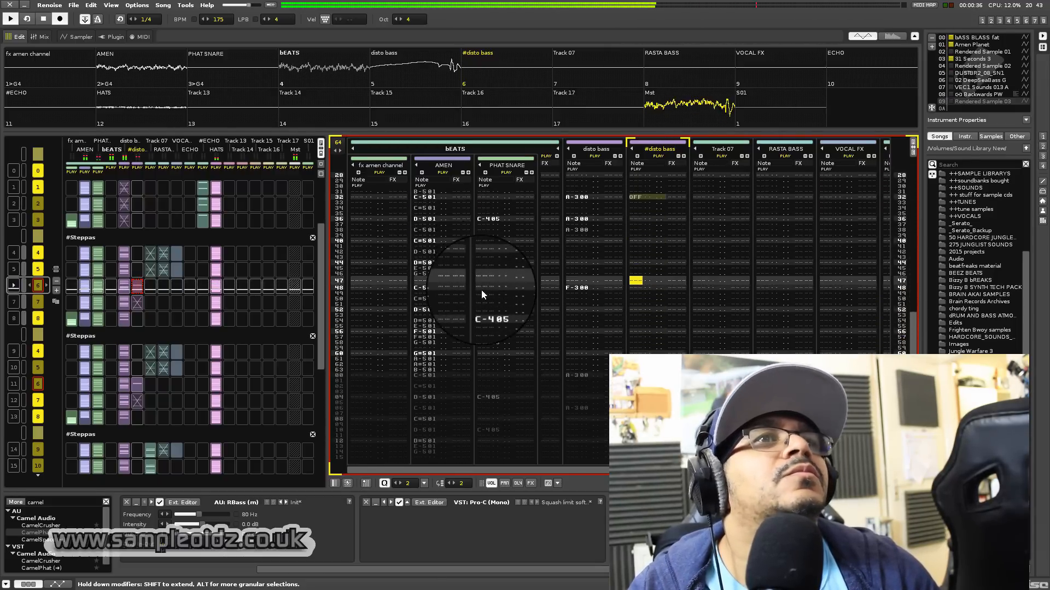
key("space")
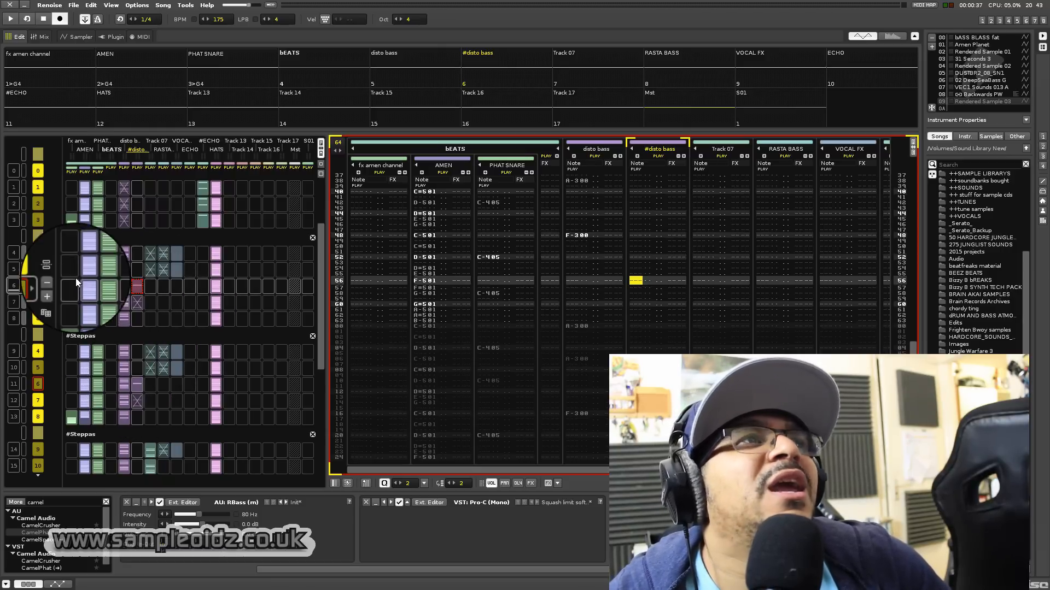
Make pattern 6 at sequence slot 6 unique and select its #disto bass block in the matrix
right_click(39, 287)
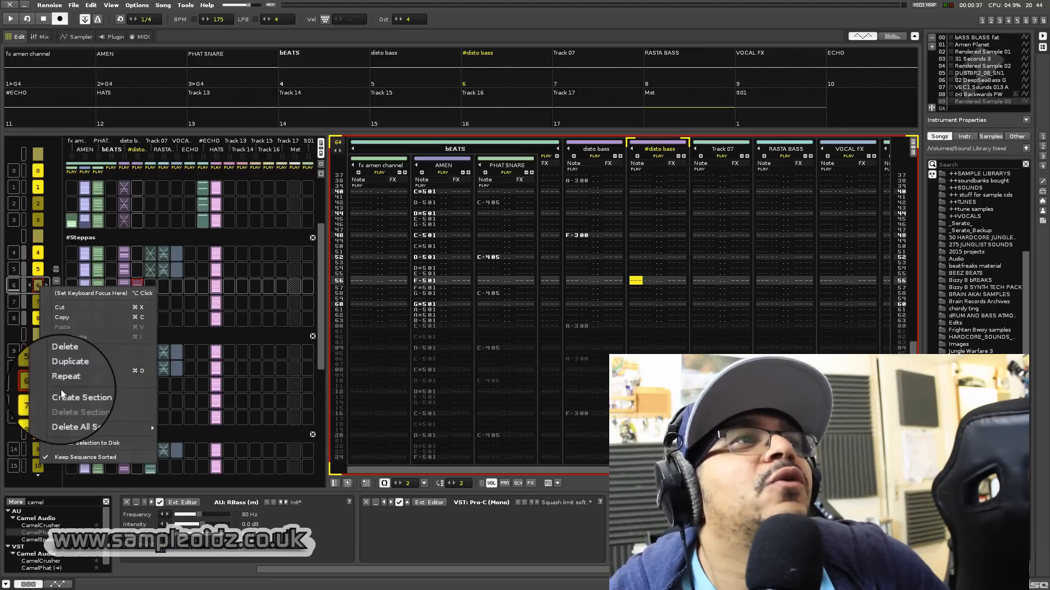
mouse_move(79, 425)
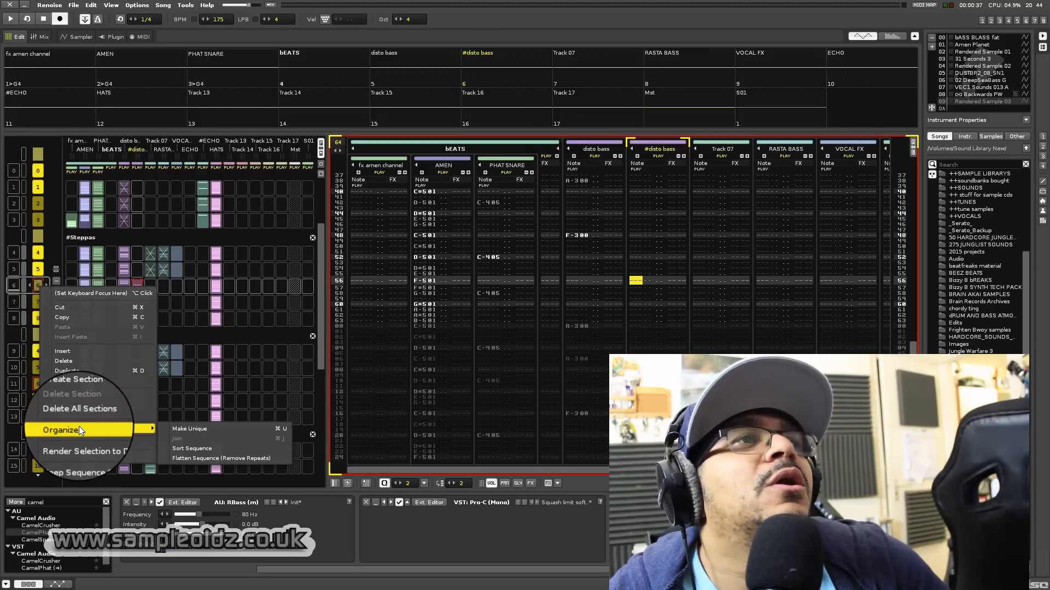
left_click(176, 428)
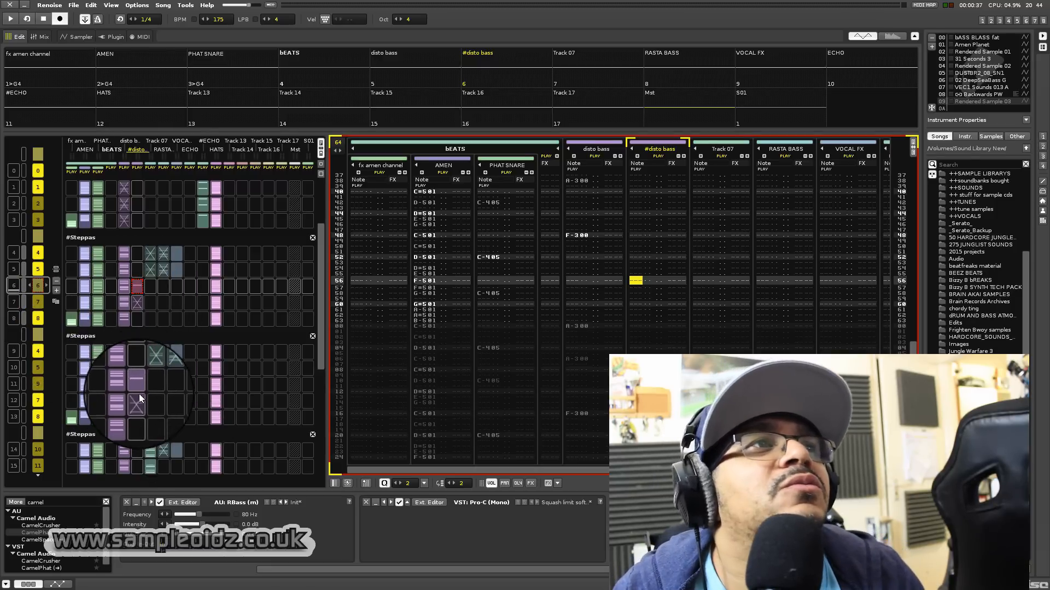
left_click(141, 292)
left_click(140, 290)
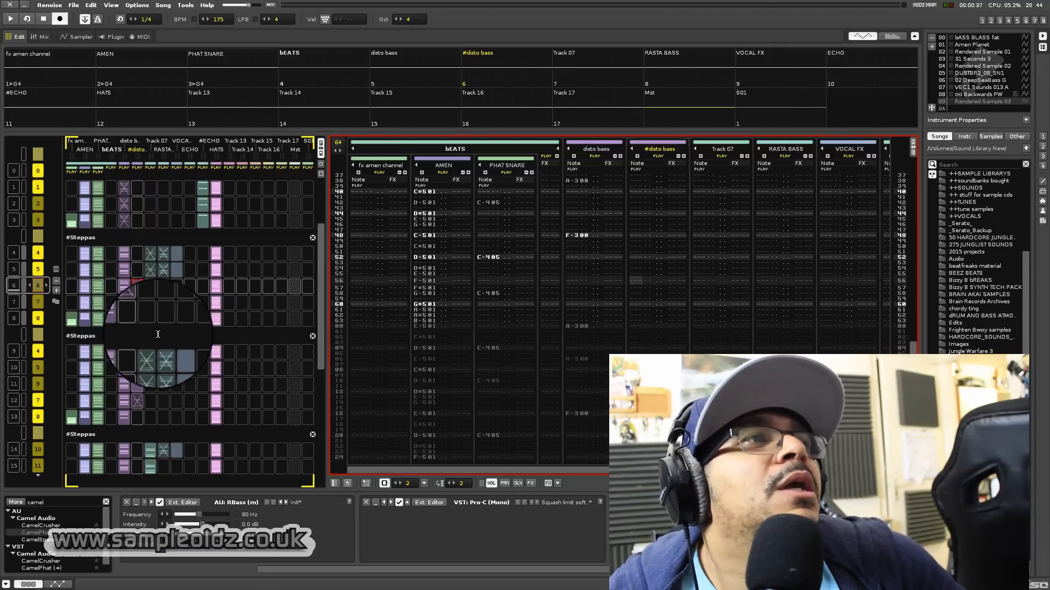
Go through the sequence to slot 13 in the pattern matrix and turn off edit mode
scroll(146, 375, "down", 2)
scroll(146, 374, "up", 8)
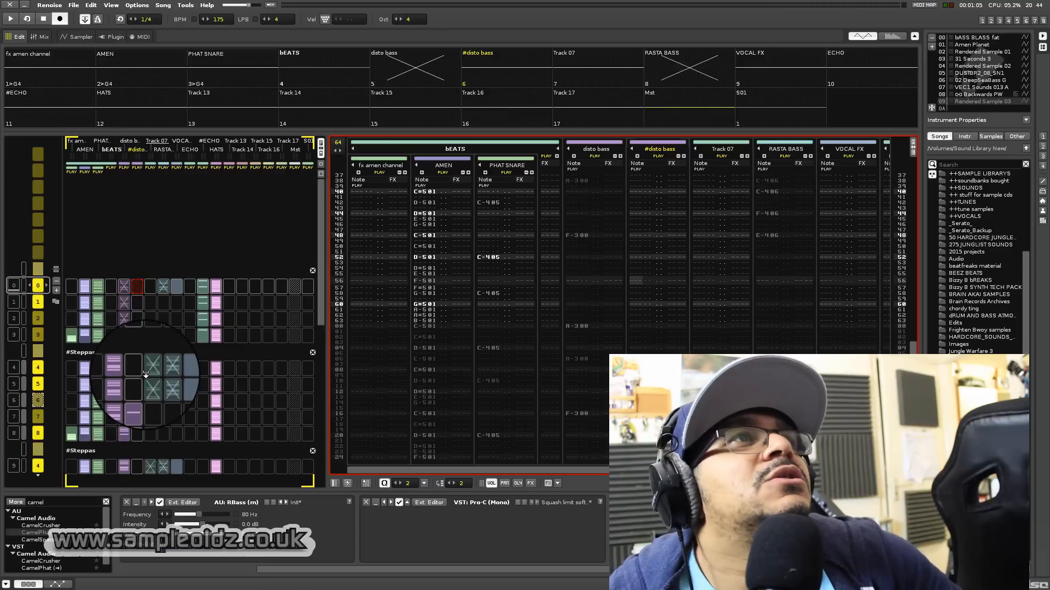
scroll(146, 375, "down", 13)
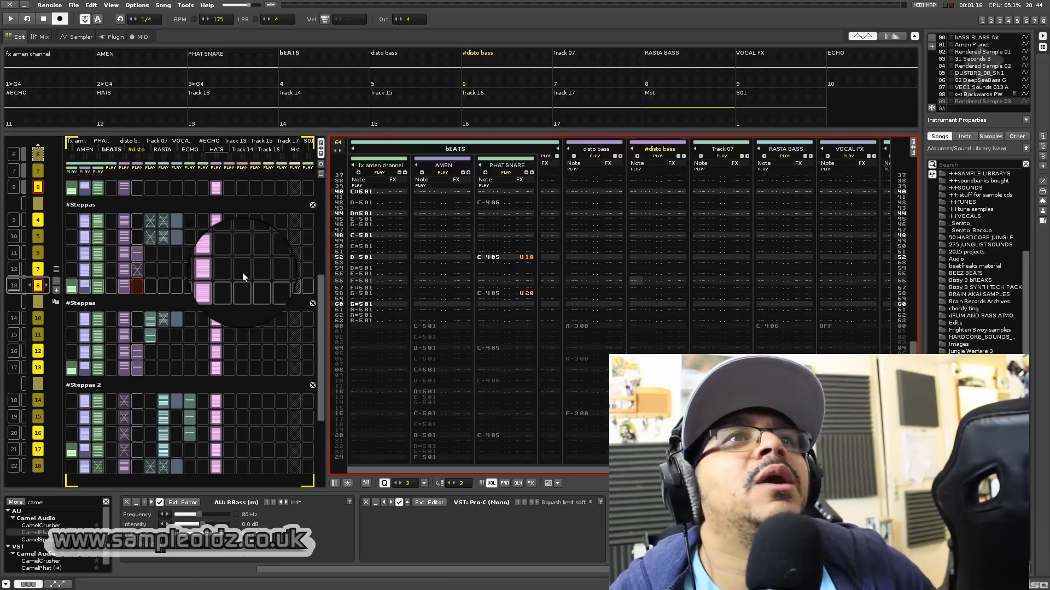
left_click(498, 291)
key("Escape")
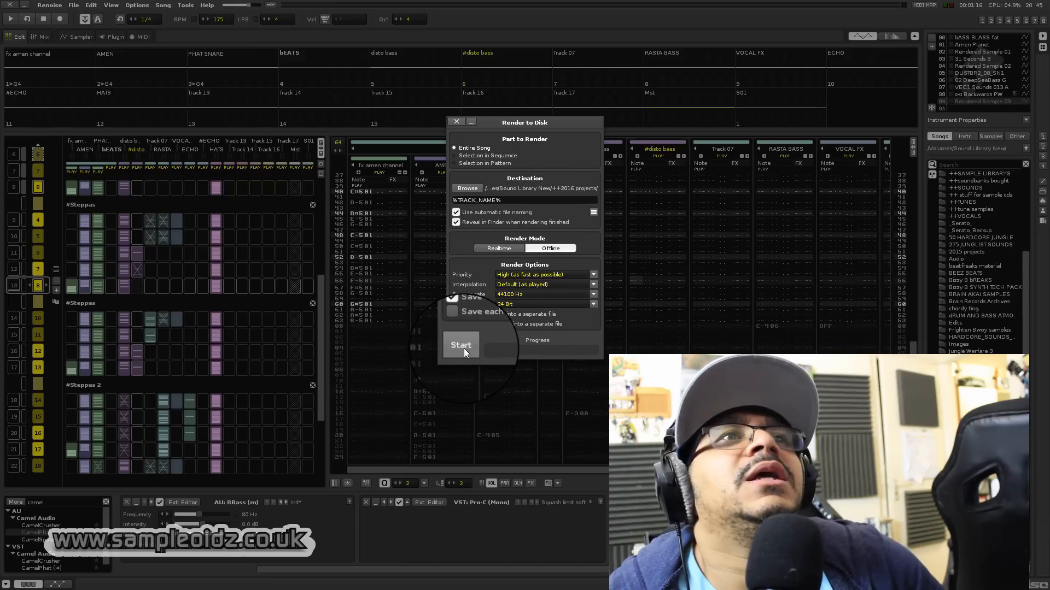
Look at the destination folder for rendering to disk and close the Render to Disk dialog without rendering
left_click(473, 191)
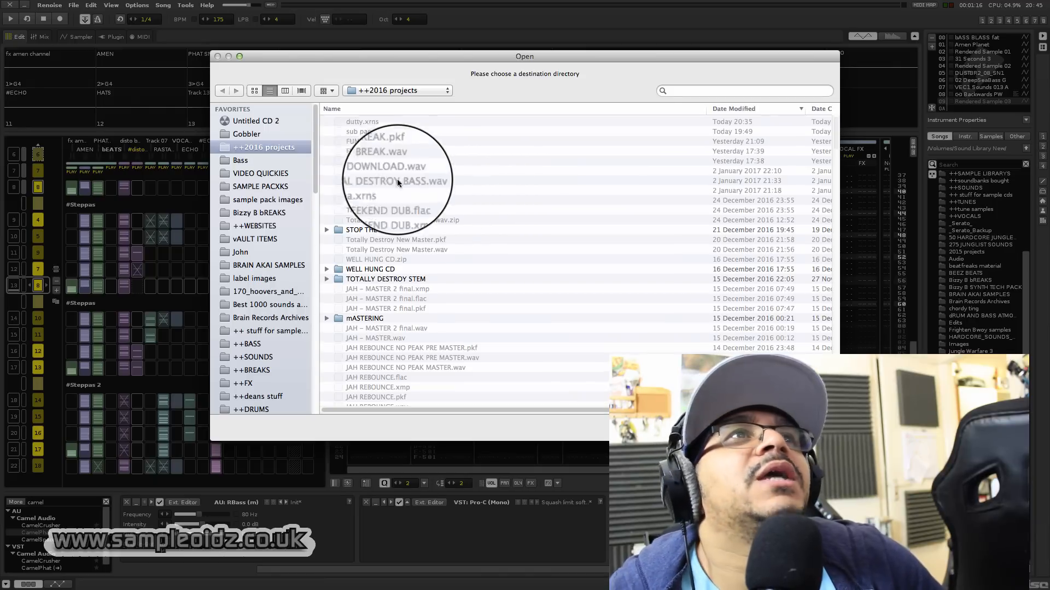
left_click(806, 428)
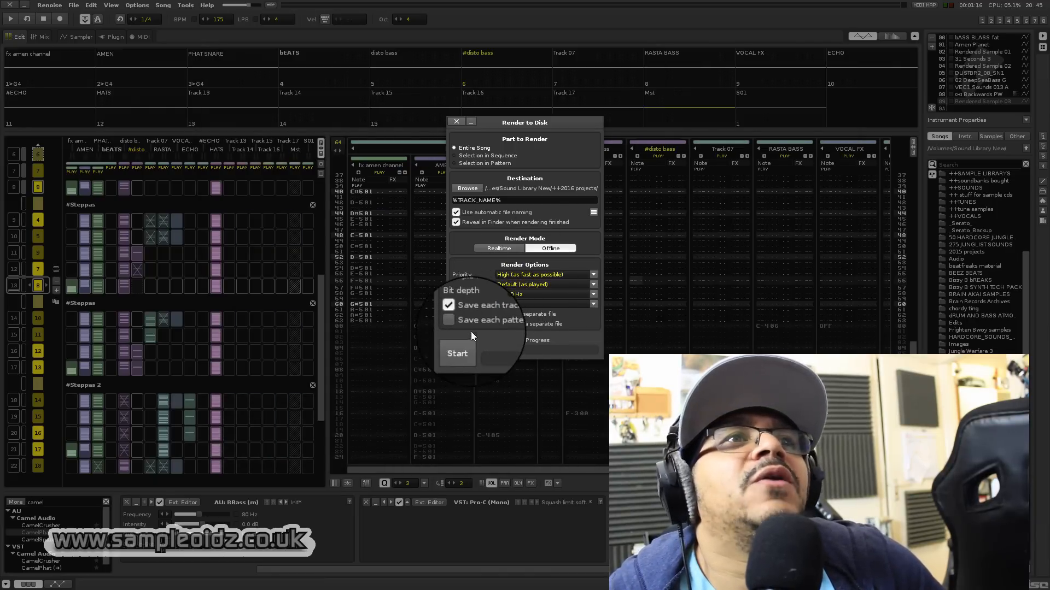
left_click(456, 121)
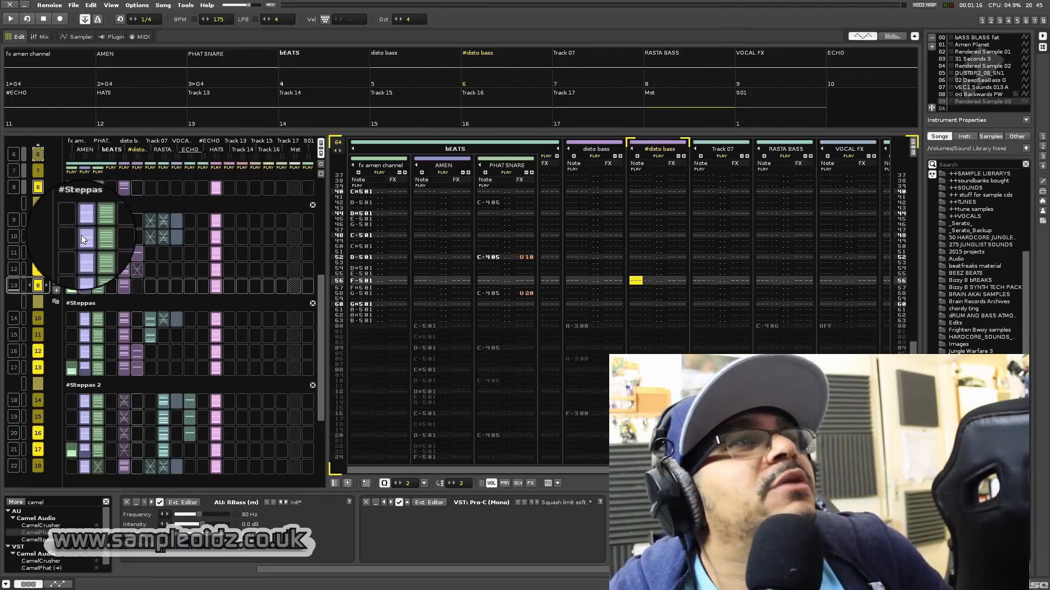
Go to sequence slot 13 in the pattern sequencer and briefly play back its pattern
right_click(38, 226)
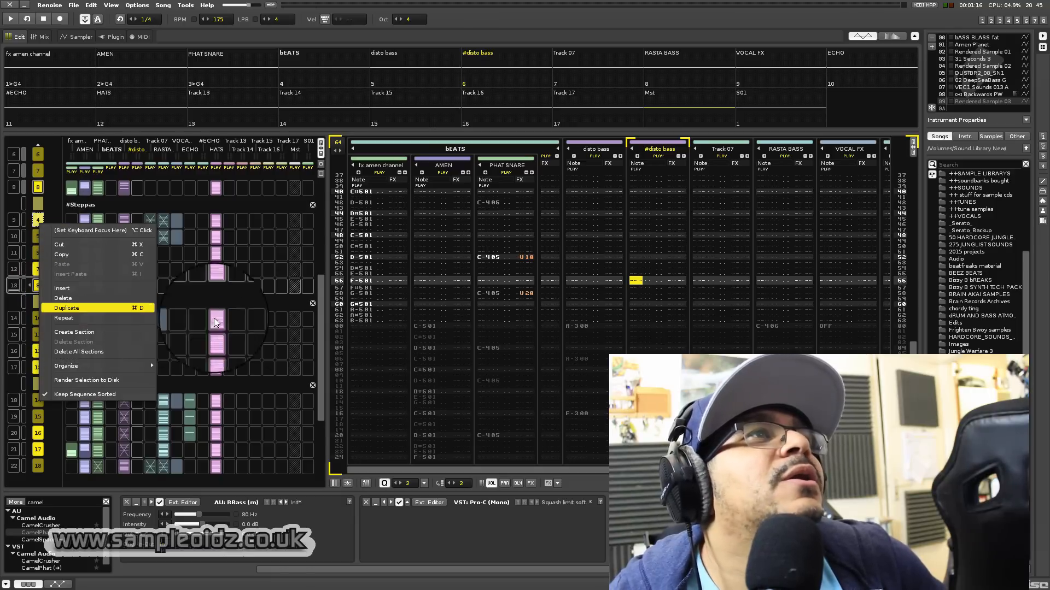
left_click(20, 284)
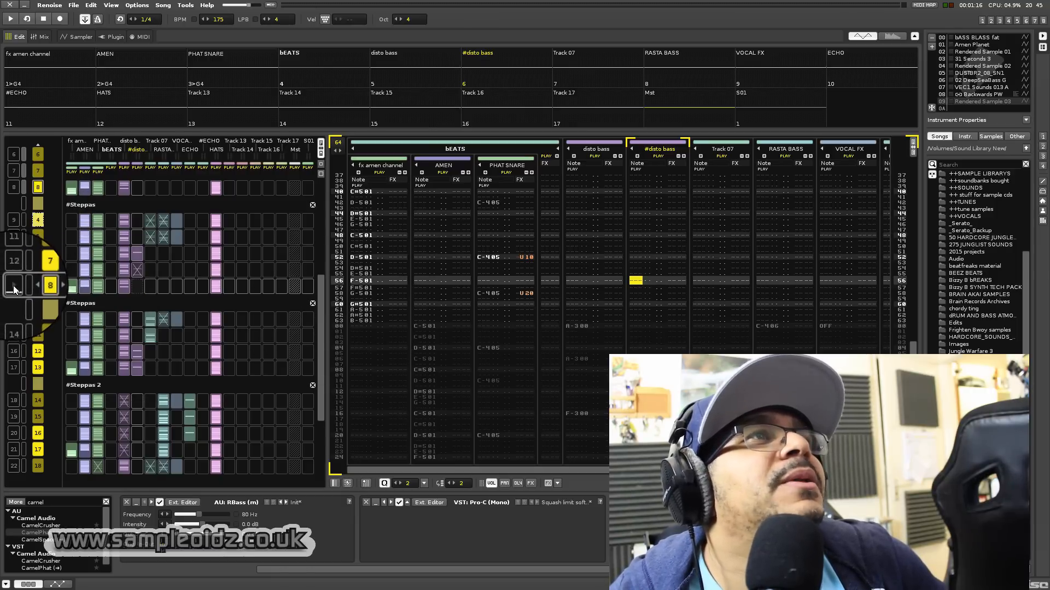
key("space")
key("space")
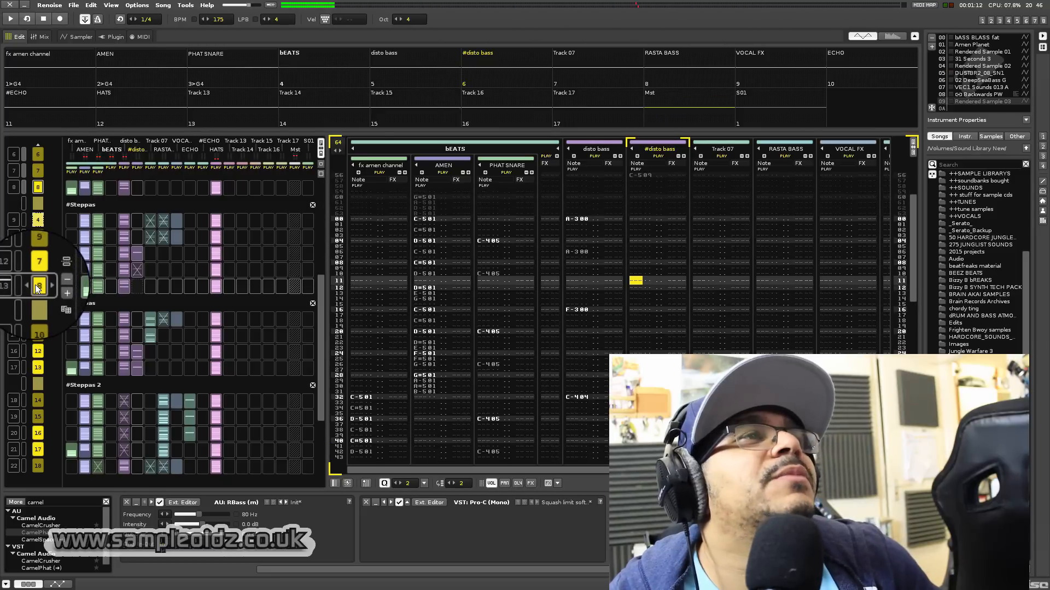
Try duplicating the pattern at sequence slot 13 and undo the duplication
right_click(25, 287)
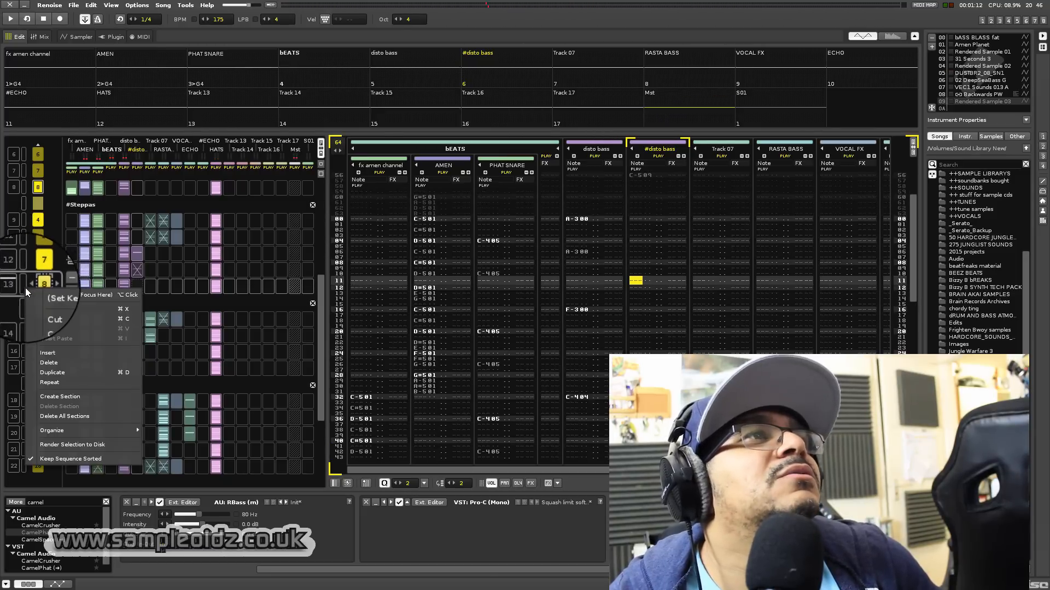
left_click(77, 370)
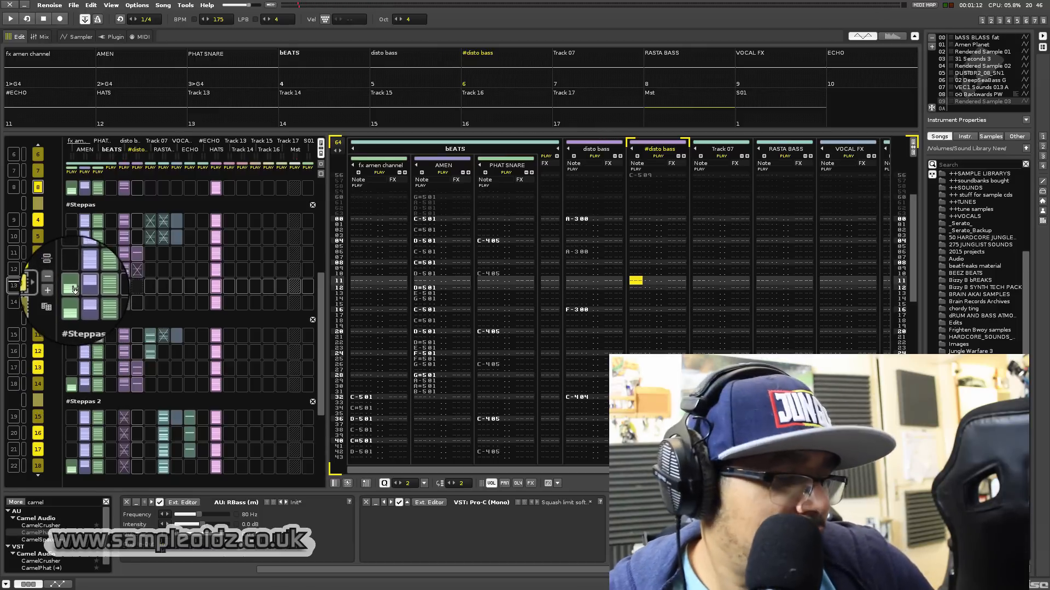
key("super+z")
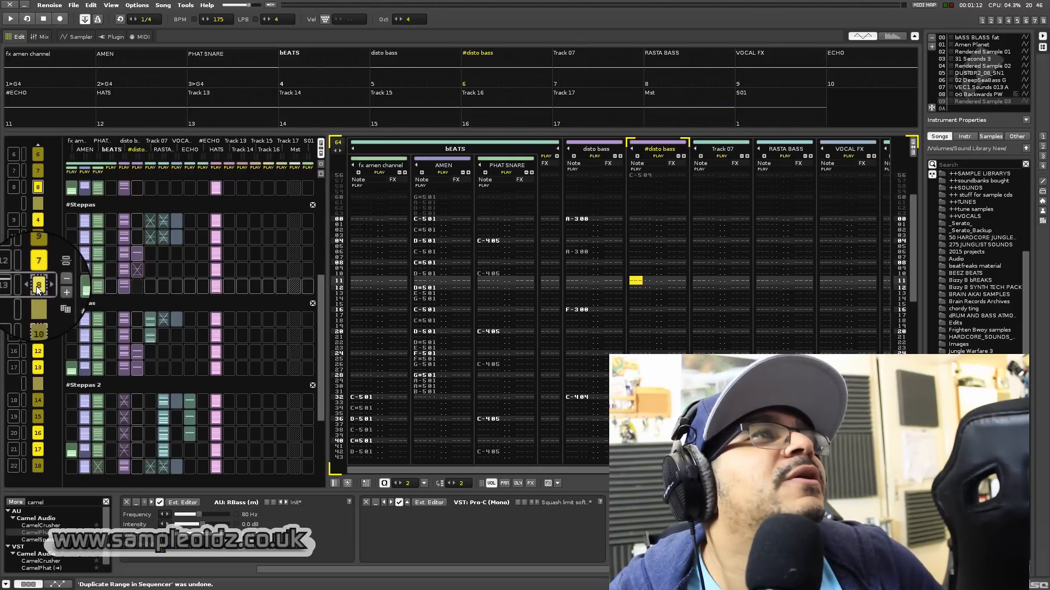
Duplicate the selection at sequence slot 13 repeatedly, extending this #Steppas section through slot 16
right_click(35, 289)
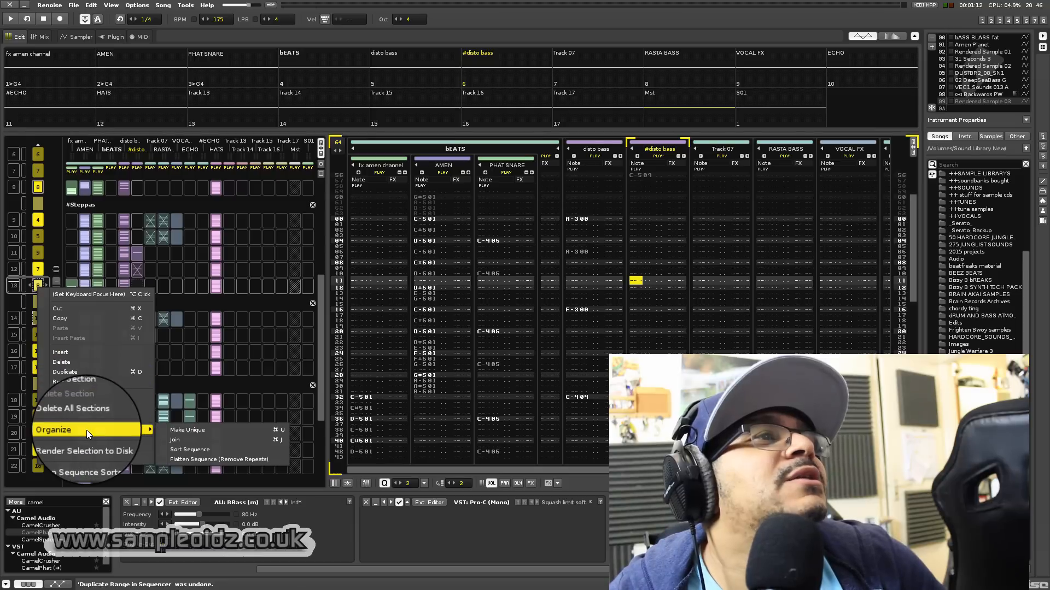
left_click(82, 375)
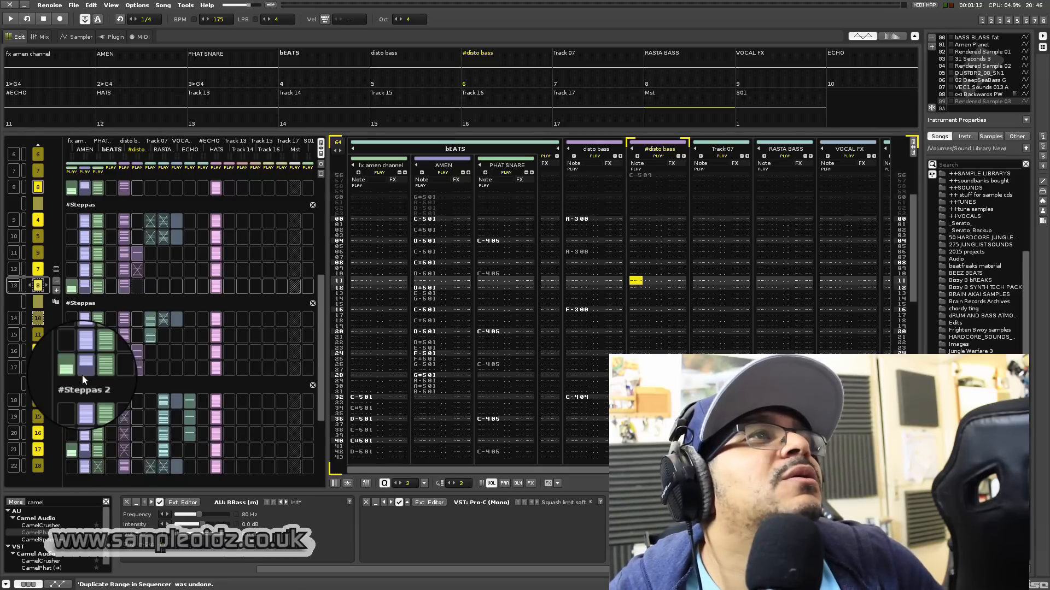
right_click(38, 287)
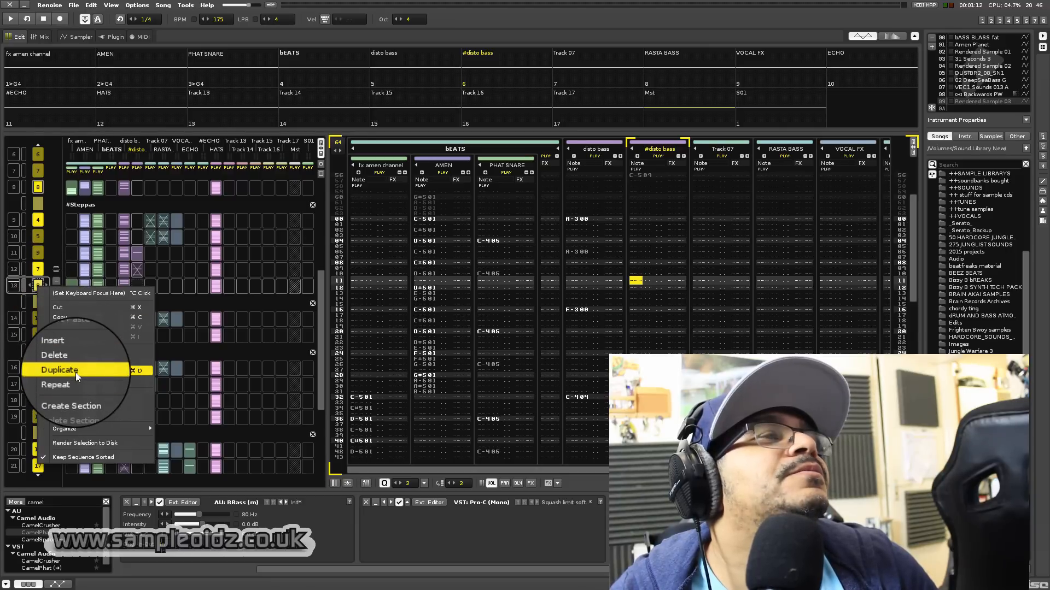
left_click(76, 373)
right_click(44, 288)
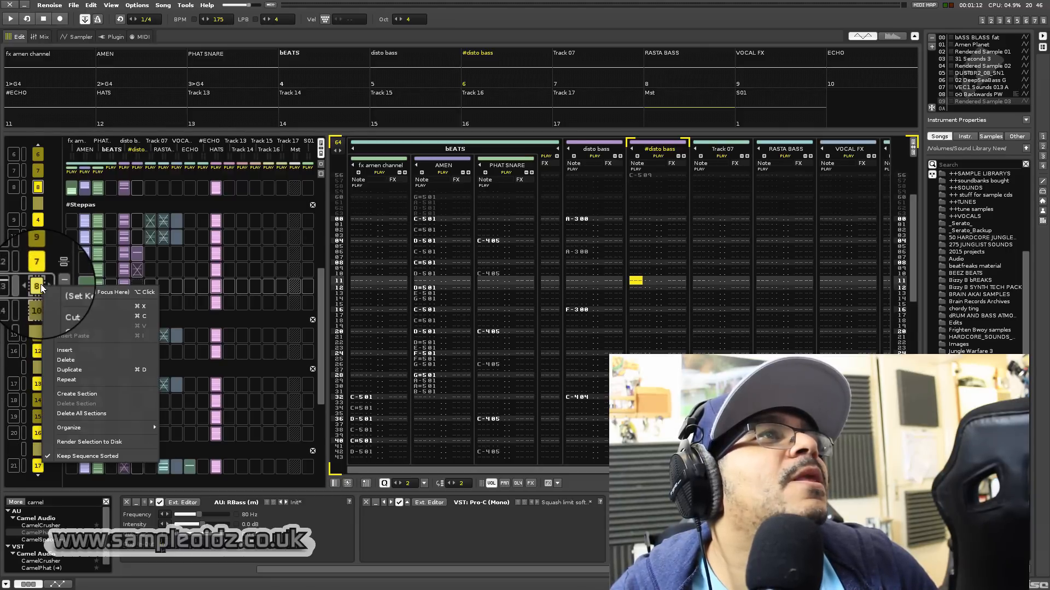
left_click(90, 373)
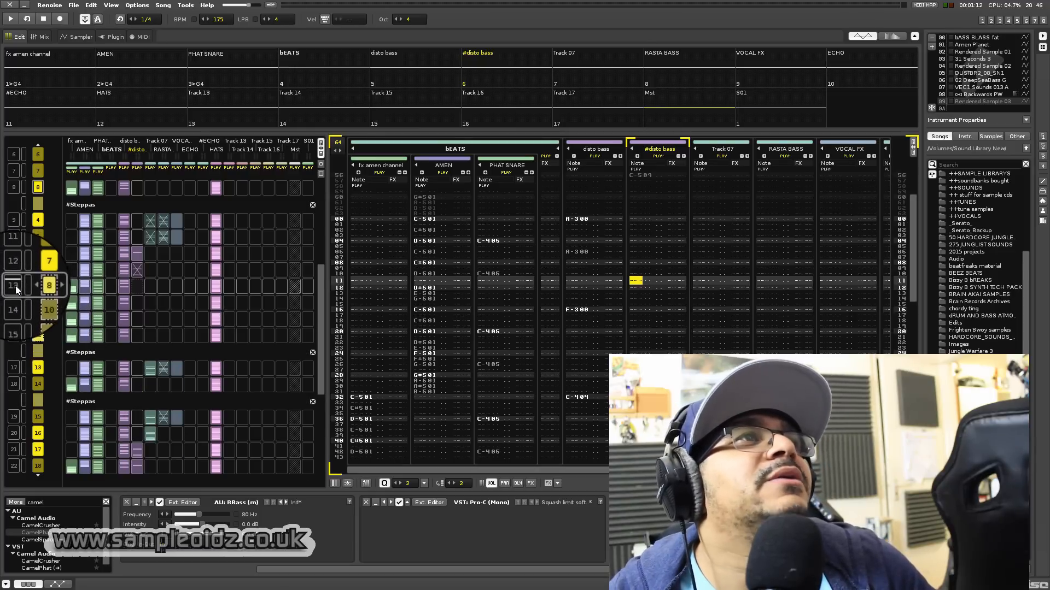
Mute the disto bass and AMEN blocks at sequence slot 13 in the matrix and play back from that slot
left_click(16, 287)
key("space")
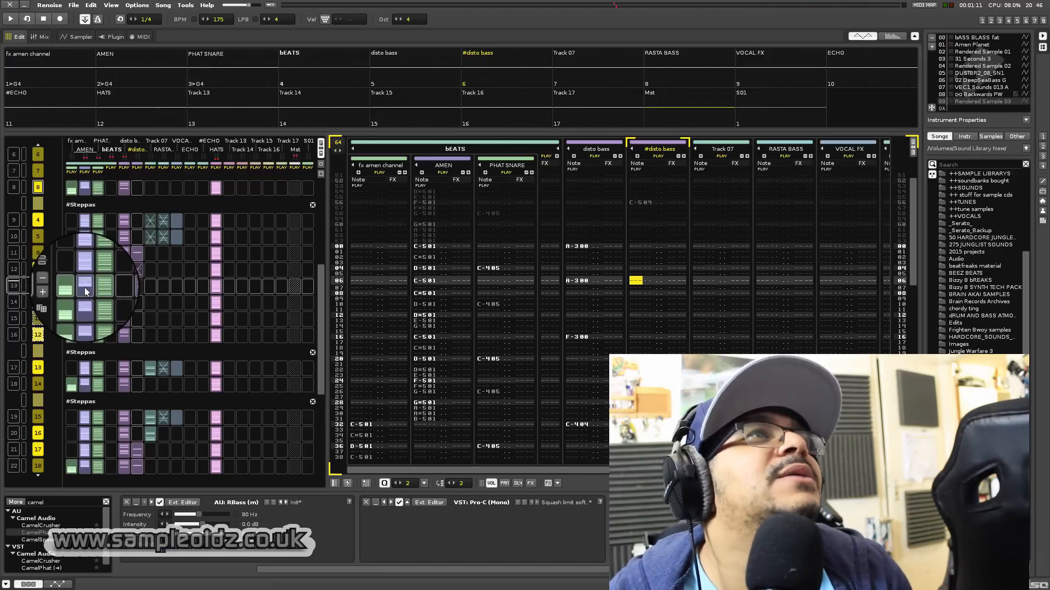
left_click(125, 287)
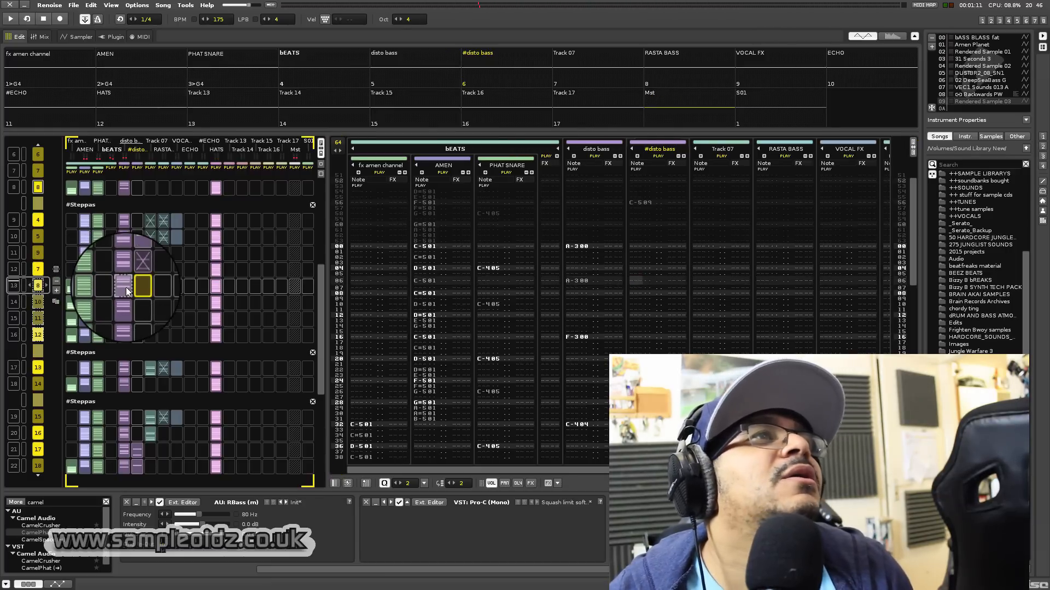
middle_click(126, 287)
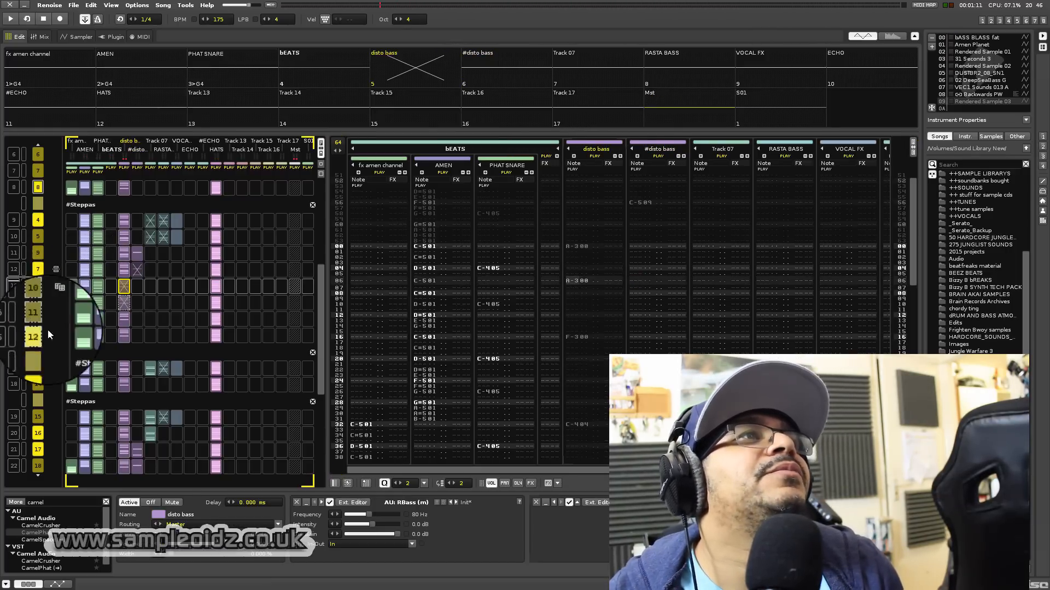
middle_click(87, 287)
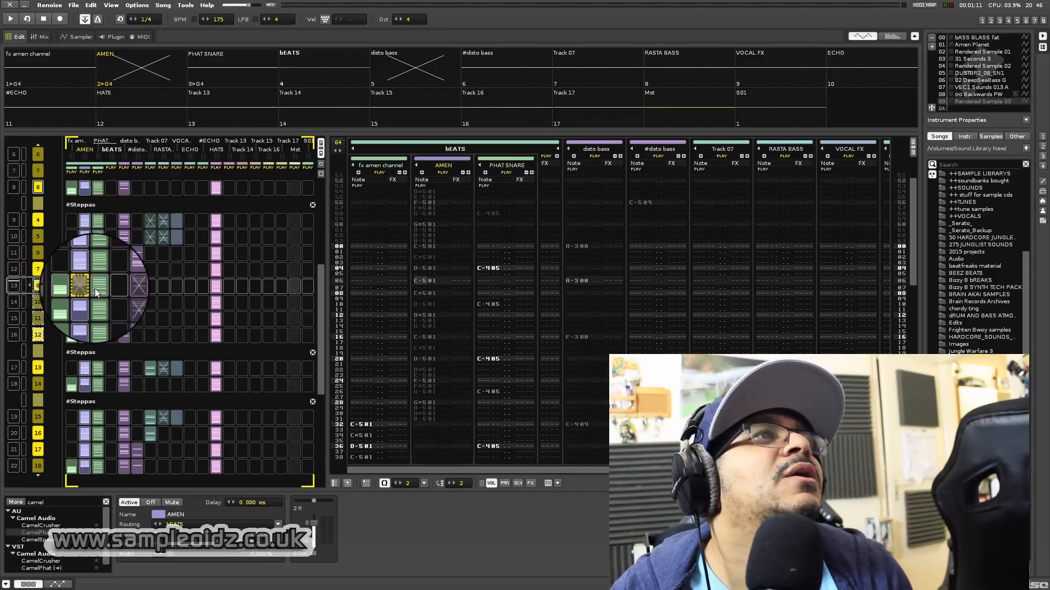
key("space")
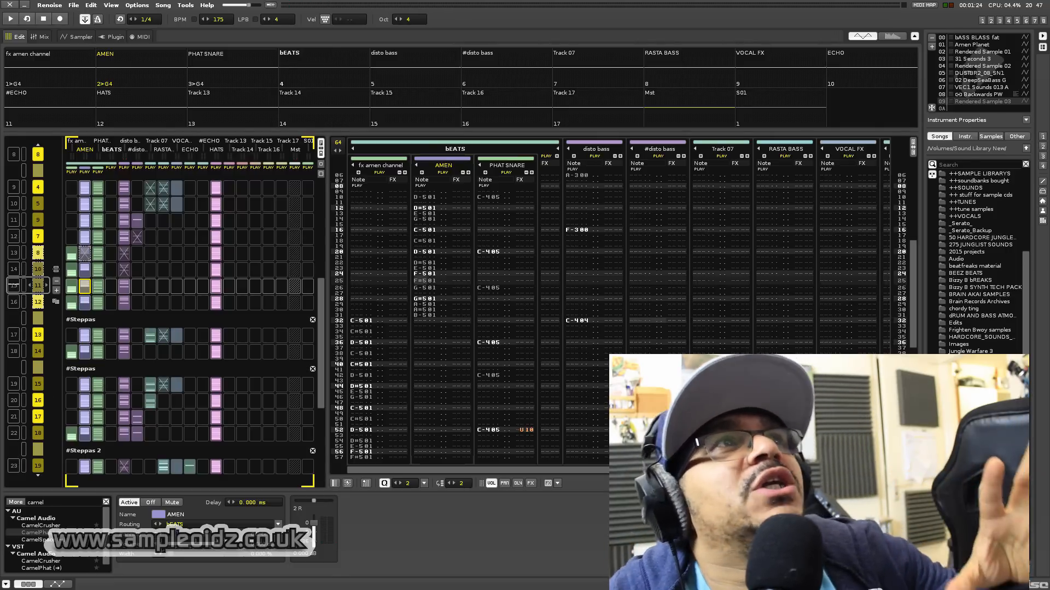
Open the name of the #Steppas section starting at sequence slot 17 for editing
left_click(118, 318)
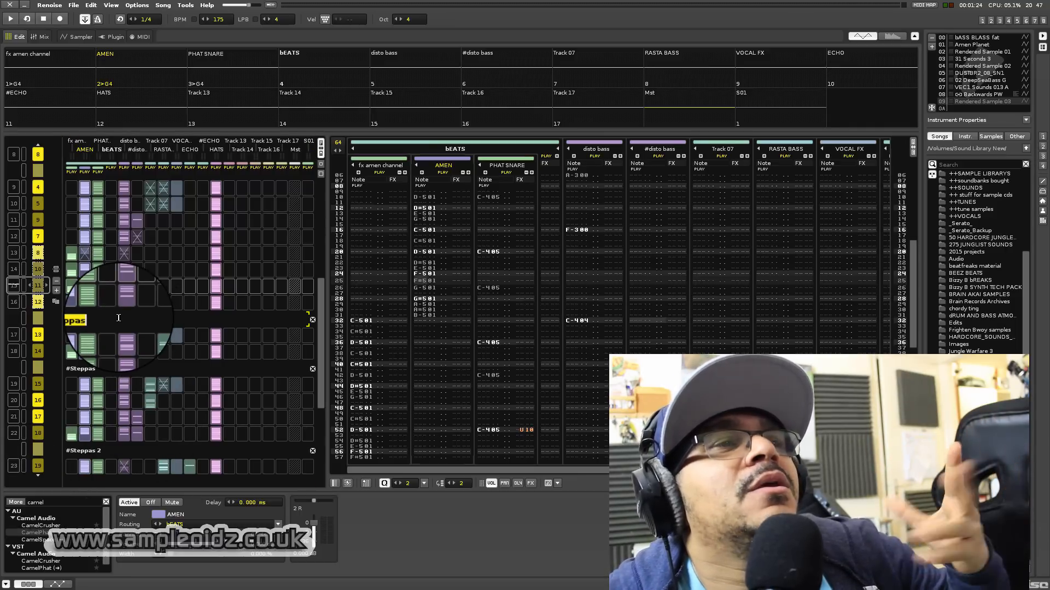